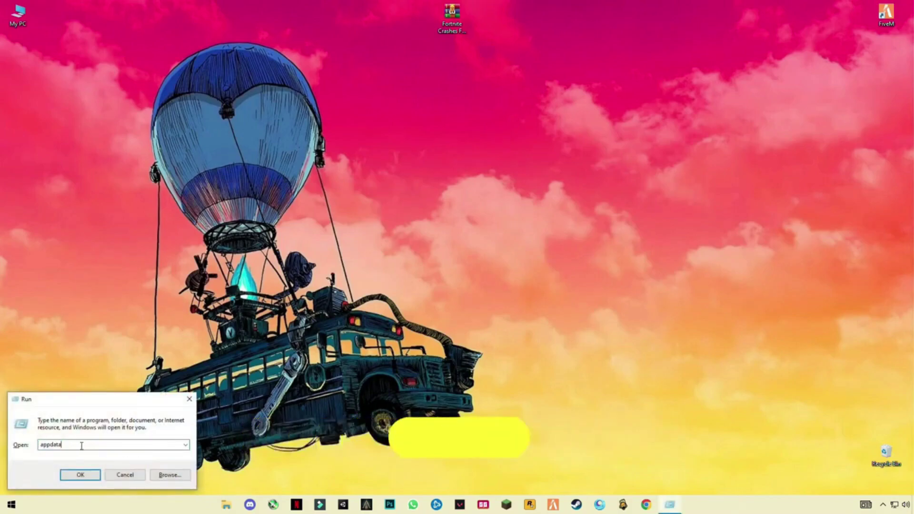
Open the AppData folder and navigate to Local > FortniteGame > Saved > Config.
left_click(79, 475)
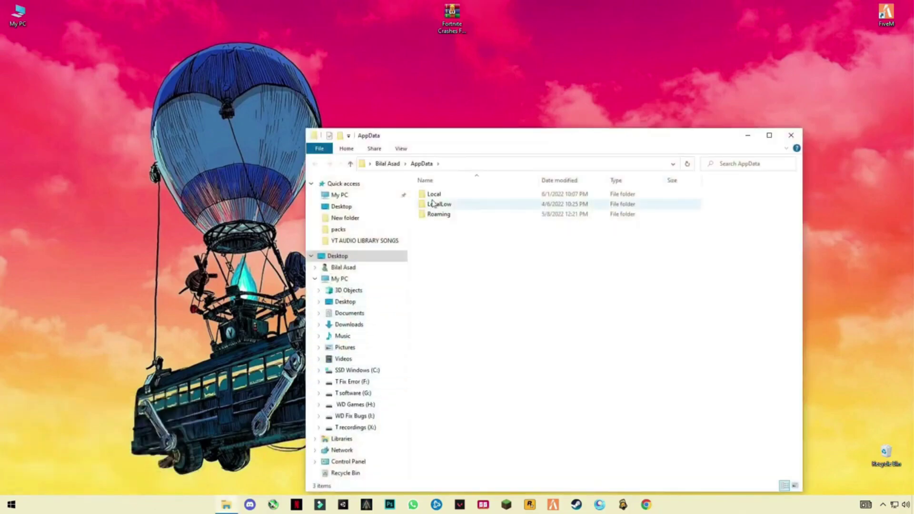
left_click(438, 196)
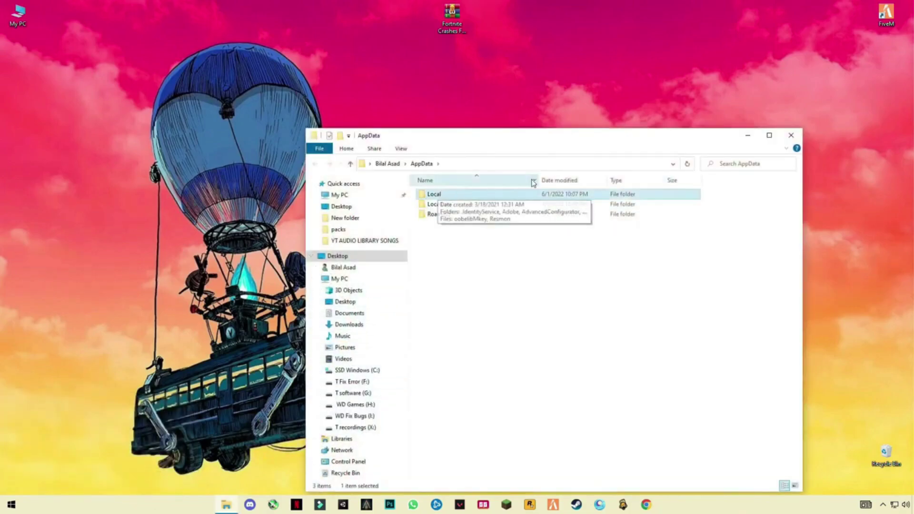
double_click(438, 195)
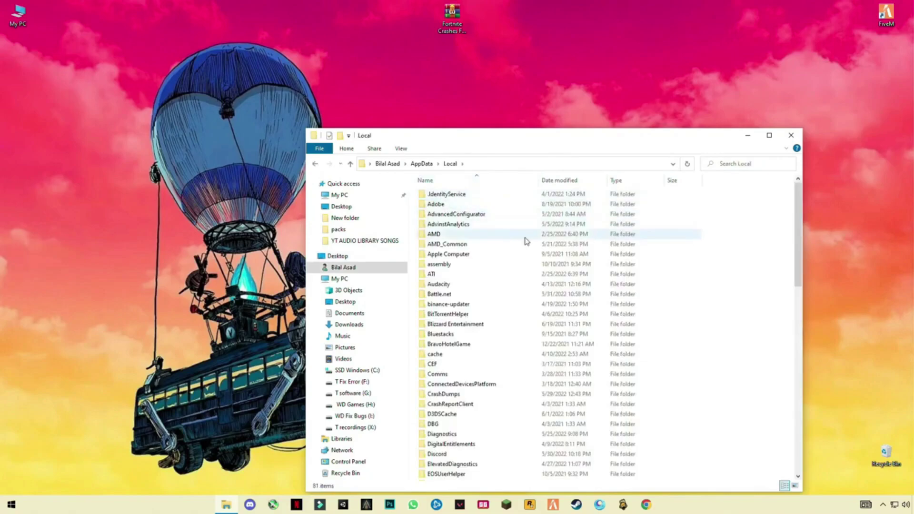
type("f")
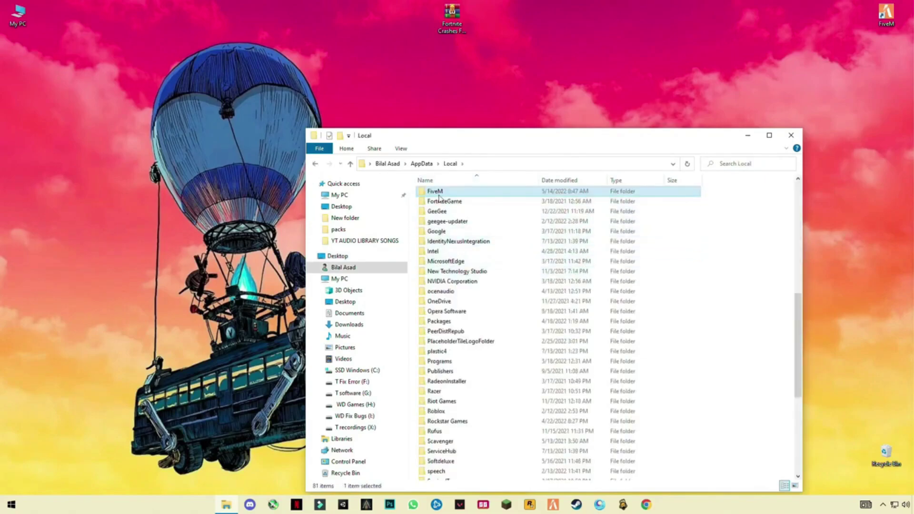
left_click(448, 203)
double_click(452, 206)
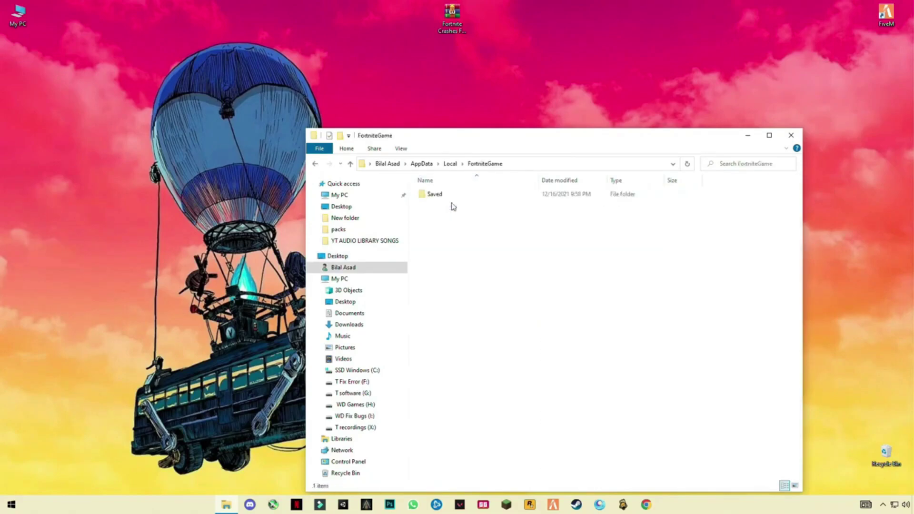
double_click(440, 196)
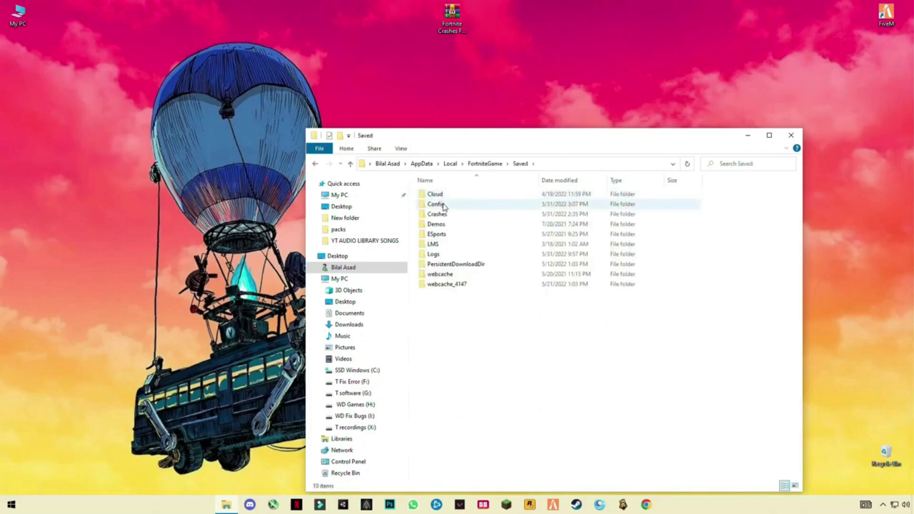
left_click(442, 204)
double_click(441, 204)
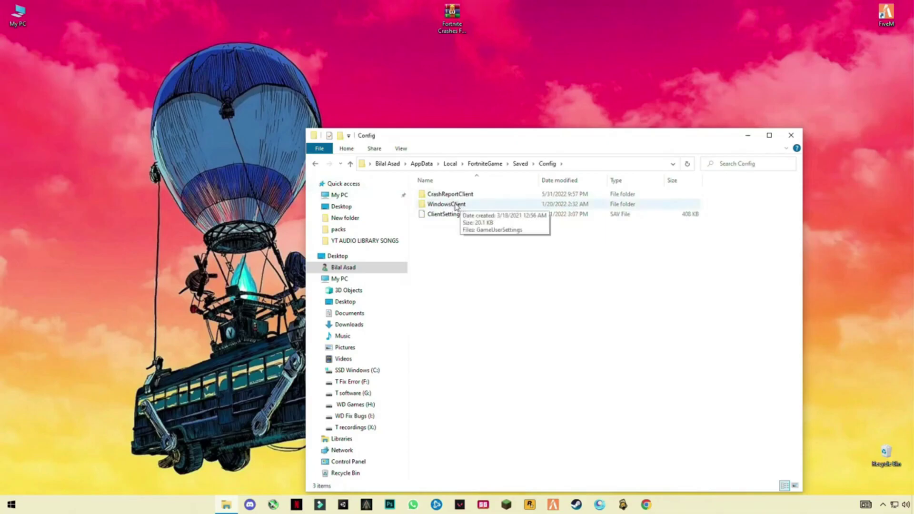
Delete all the folders inside the CrashReportClient folder.
left_click(460, 197)
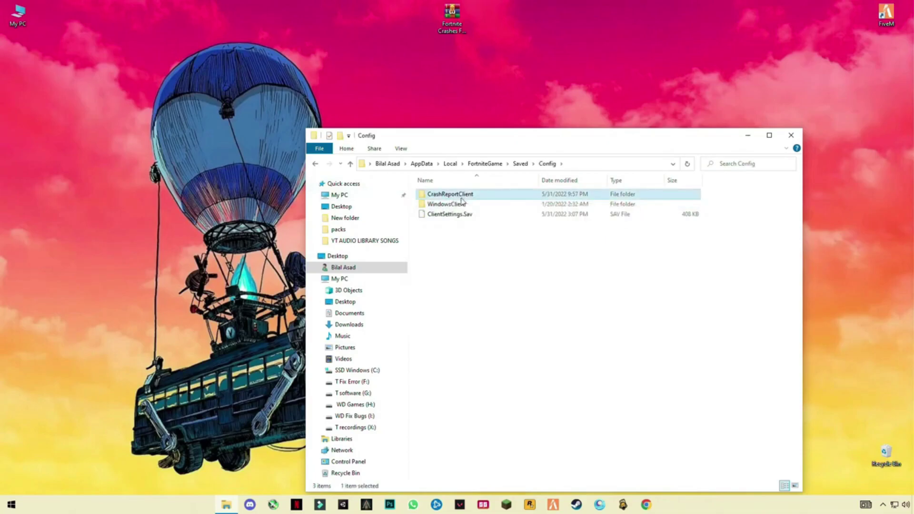
double_click(461, 196)
left_click_drag(463, 278, 443, 197)
right_click(462, 203)
left_click(330, 370)
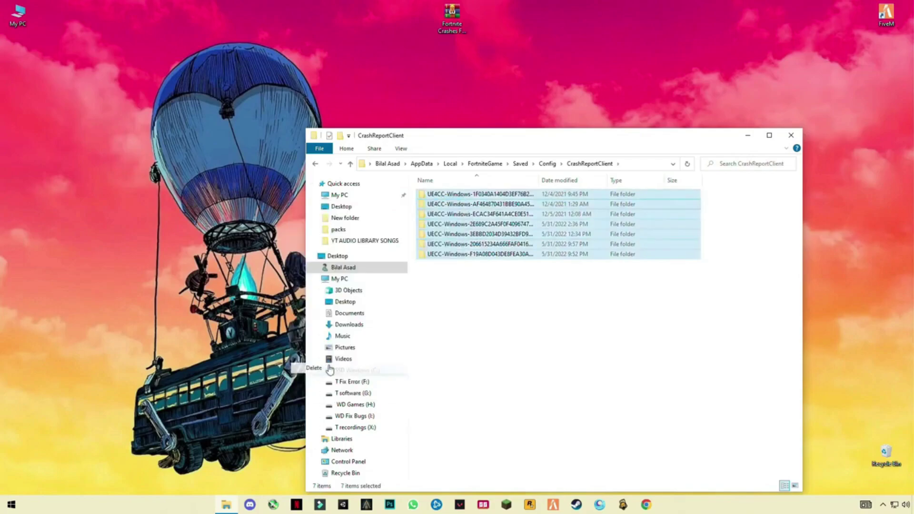
Delete the GameUserSettings file from the WindowsClient folder within Config.
left_click(316, 163)
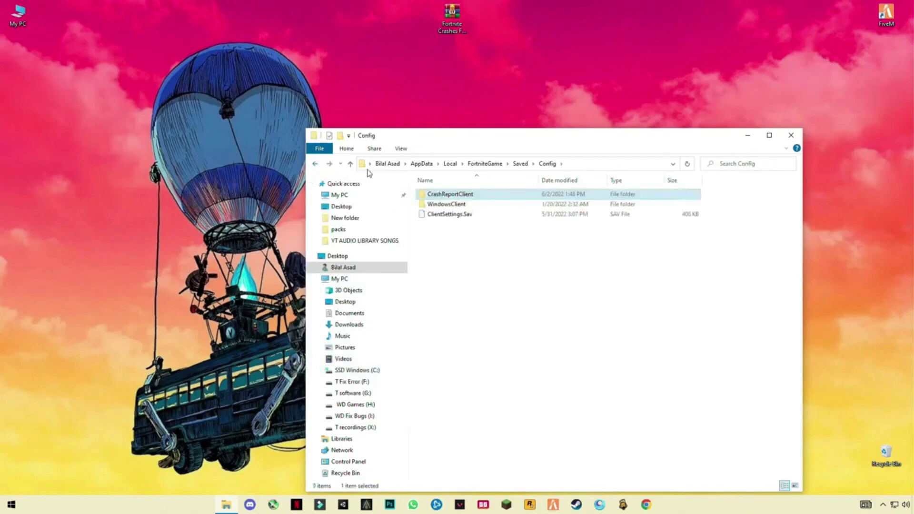
left_click(451, 205)
double_click(451, 204)
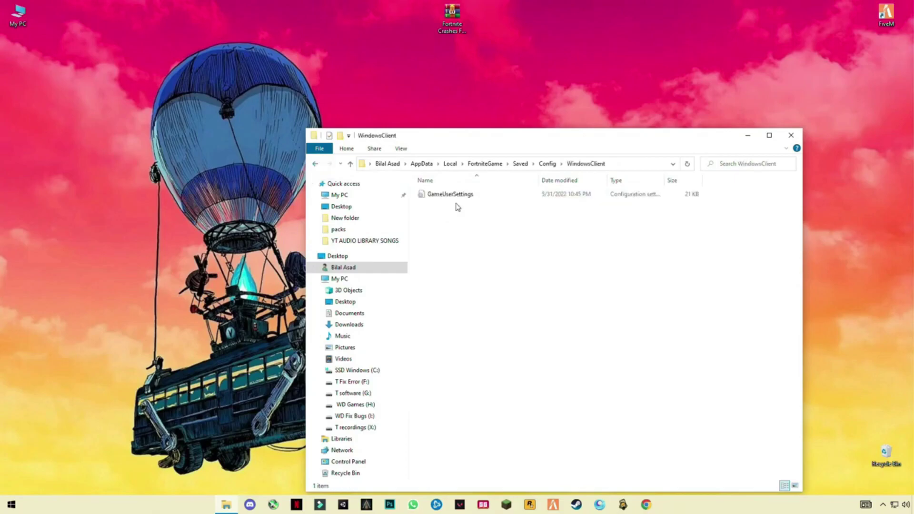
left_click(447, 199)
right_click(446, 199)
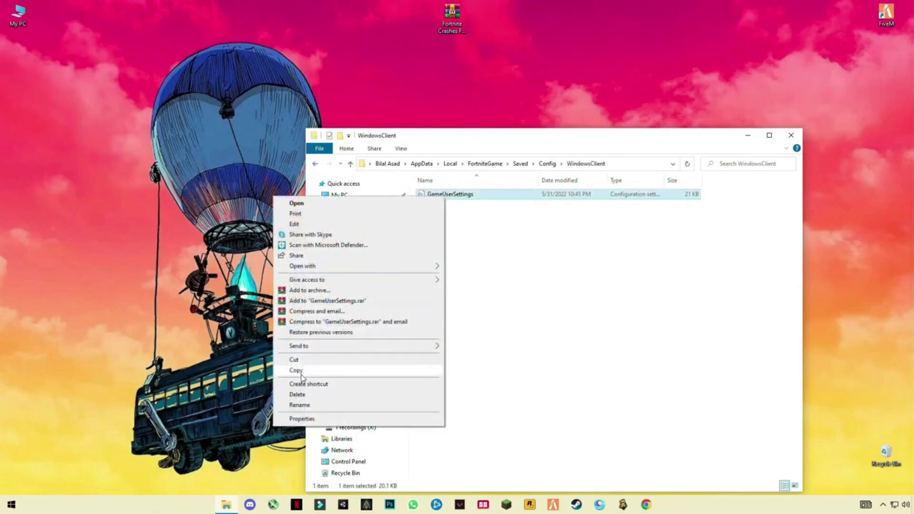
left_click(301, 398)
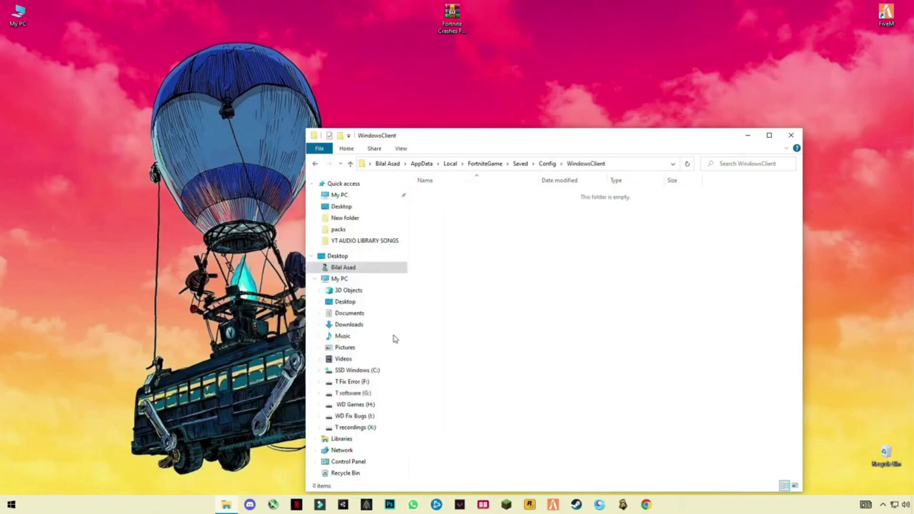
Return to the Local folder and navigate to EpicGamesLauncher > Saved.
left_click(316, 165)
left_click(315, 164)
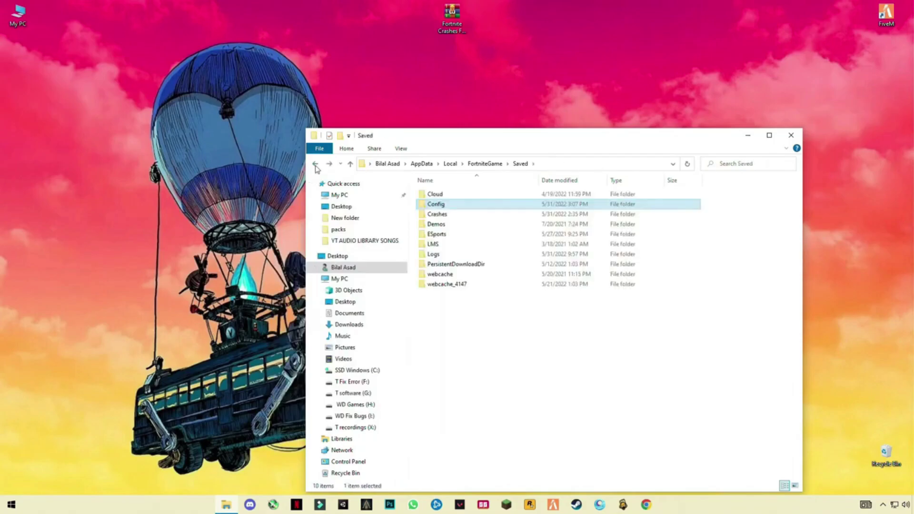
left_click(316, 165)
left_click(315, 164)
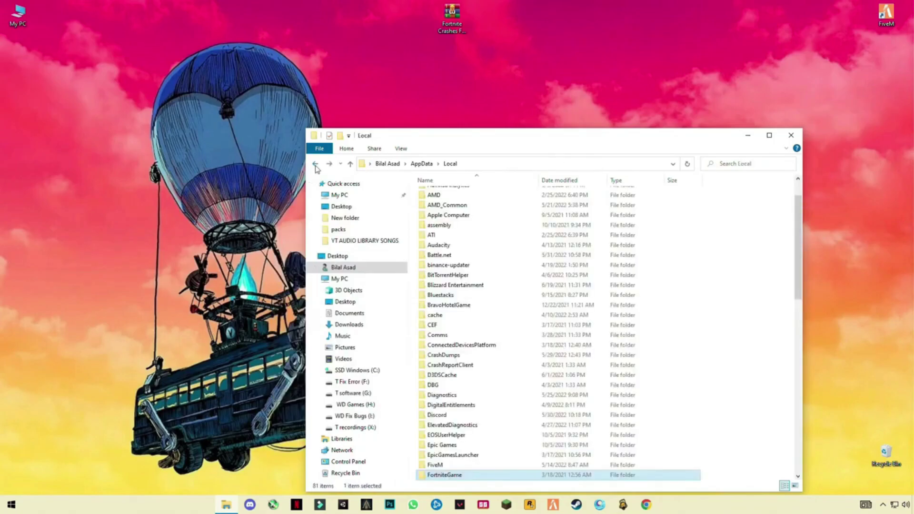
left_click(466, 425)
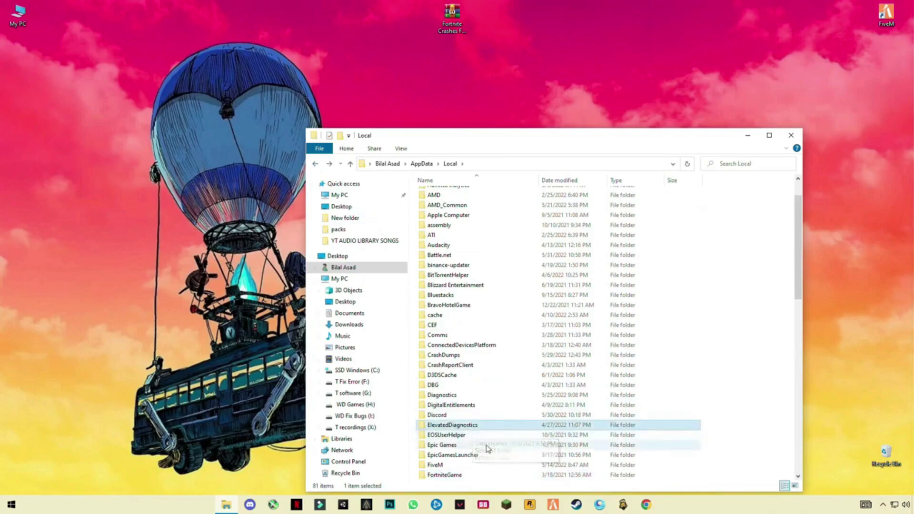
left_click(465, 455)
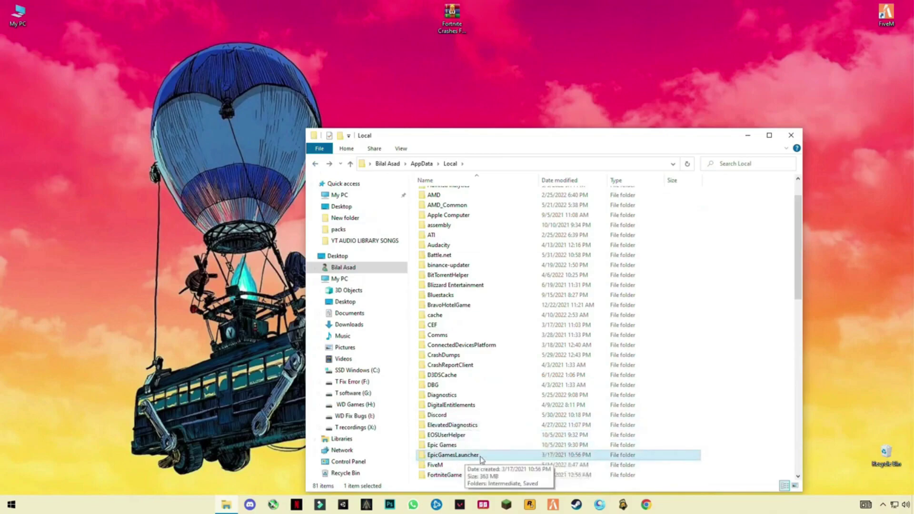
double_click(479, 458)
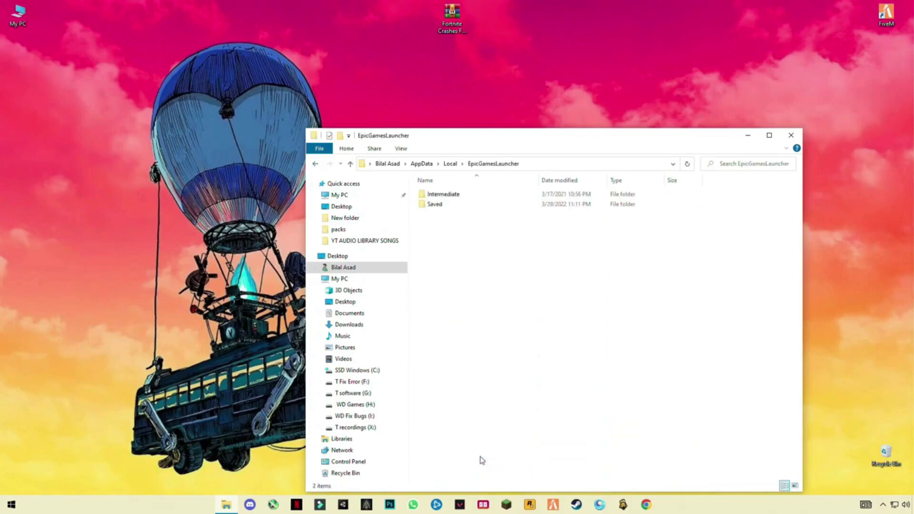
left_click(450, 204)
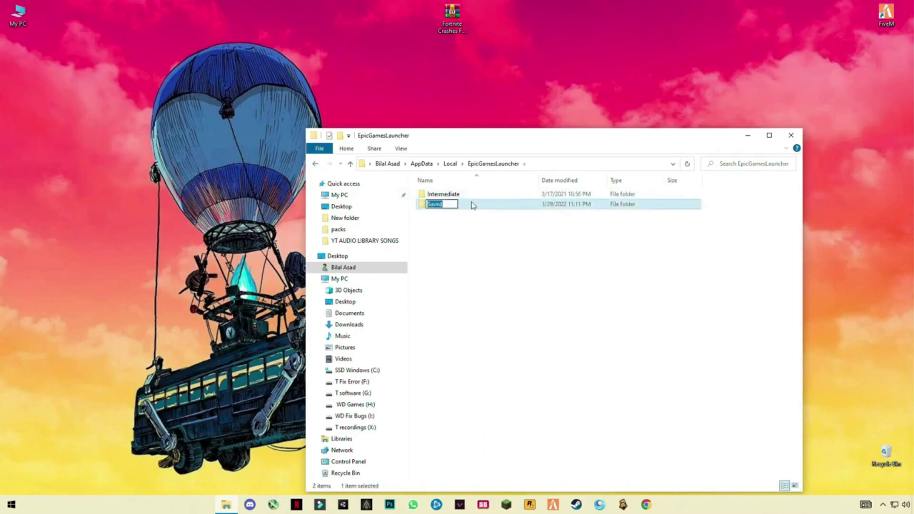
double_click(476, 206)
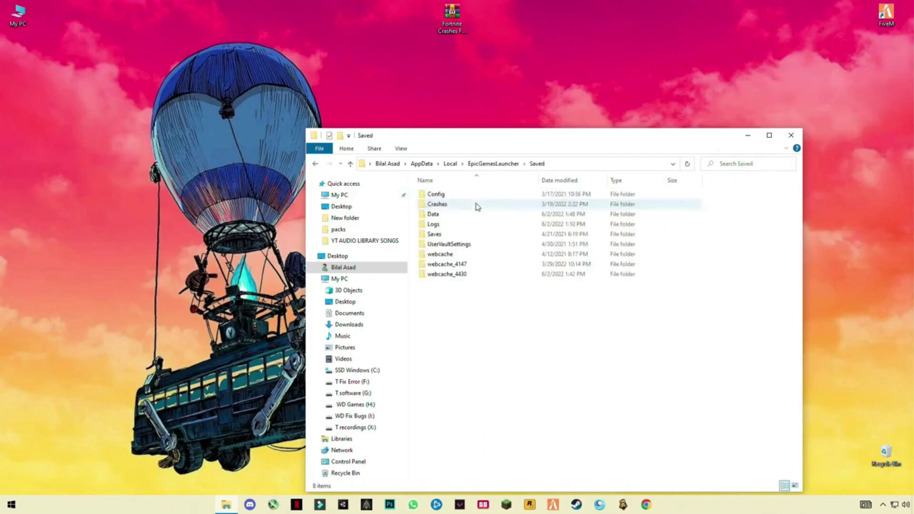
Delete all the crash report folders inside the launcher's Crashes folder.
double_click(435, 206)
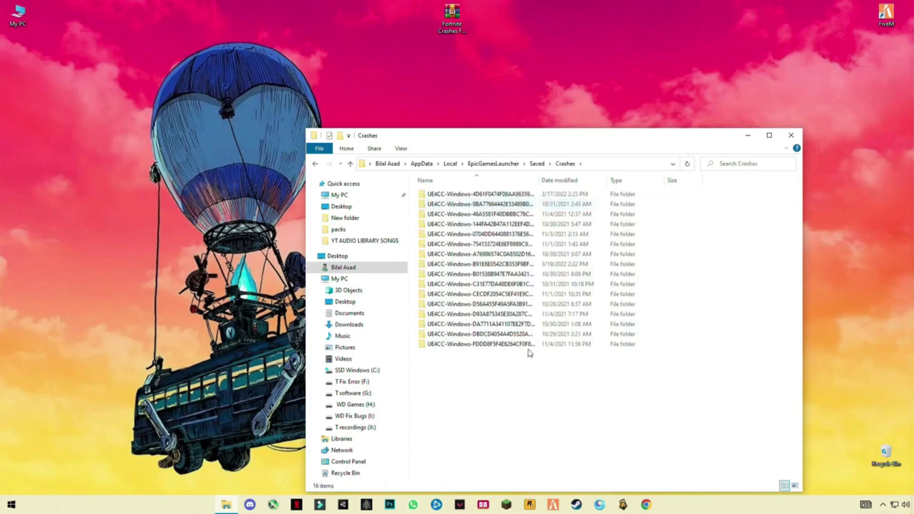
left_click_drag(483, 379, 473, 193)
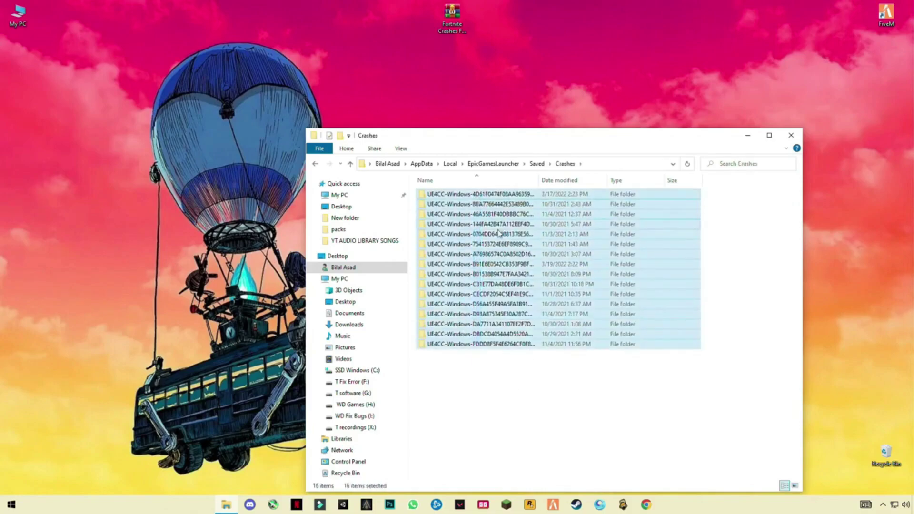
right_click(472, 231)
left_click(378, 364)
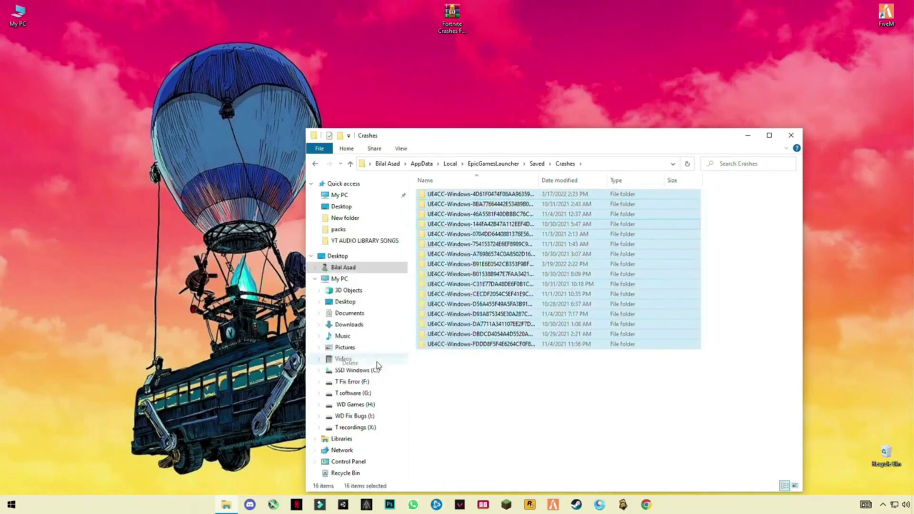
Delete the Cache folder inside webcache_4147 in the launcher's Saved folder.
left_click(315, 164)
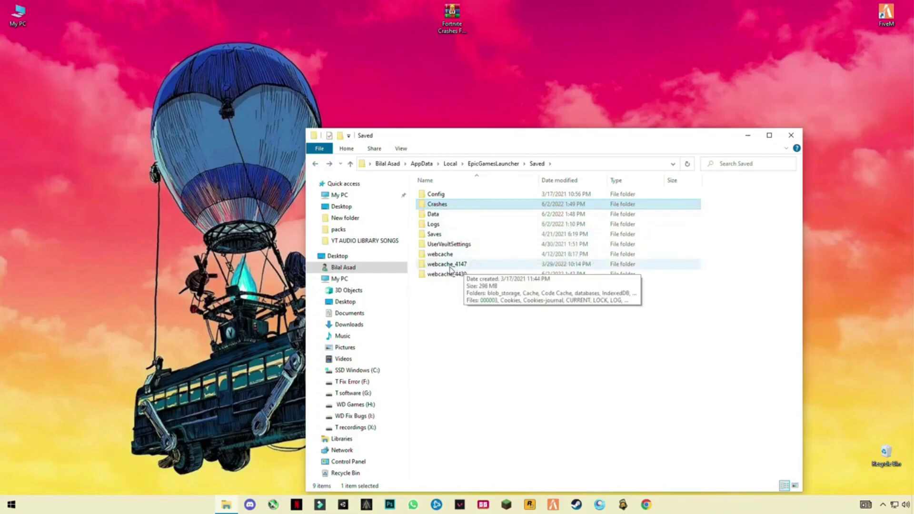
double_click(450, 266)
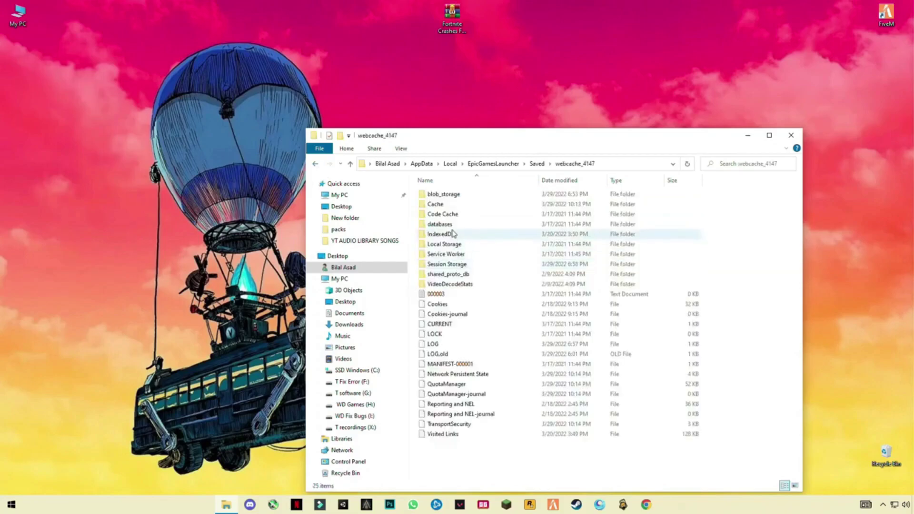
right_click(435, 206)
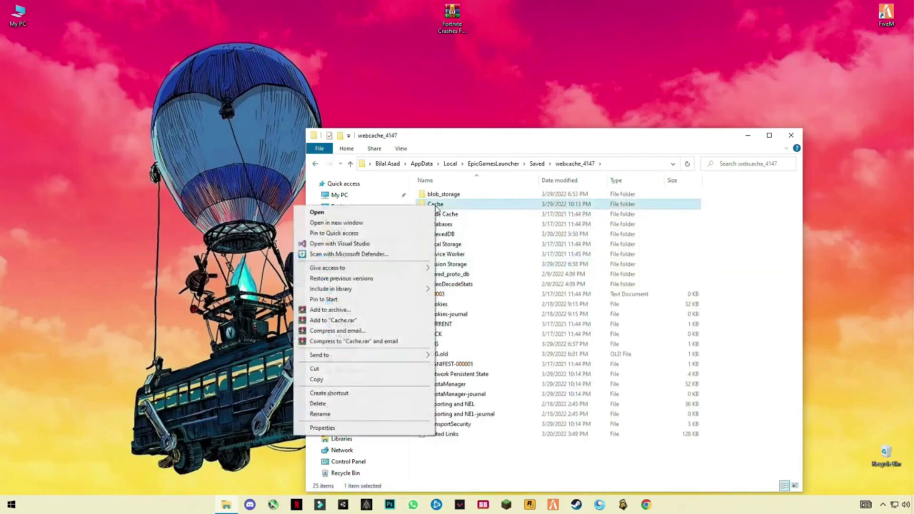
left_click(367, 403)
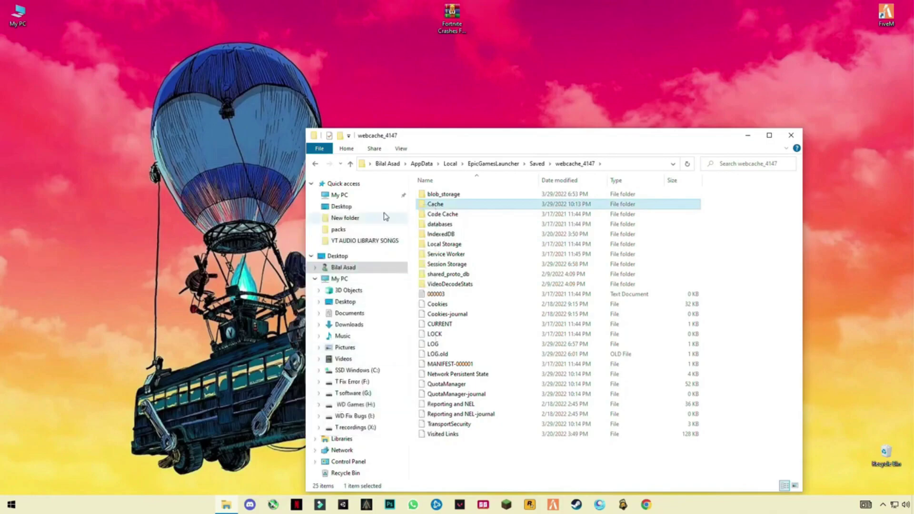
Delete the Cache folder inside webcache_4430 in the launcher's Saved folder.
left_click(320, 164)
double_click(434, 274)
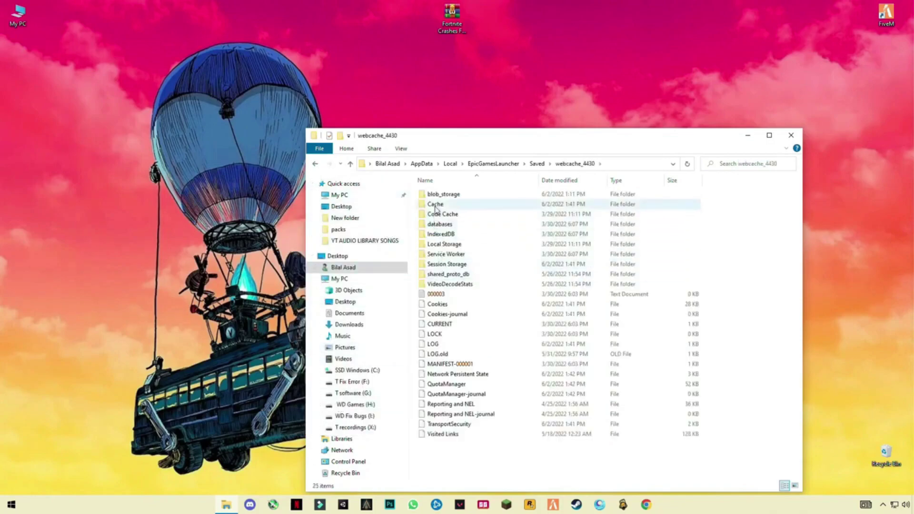
right_click(435, 207)
left_click(333, 404)
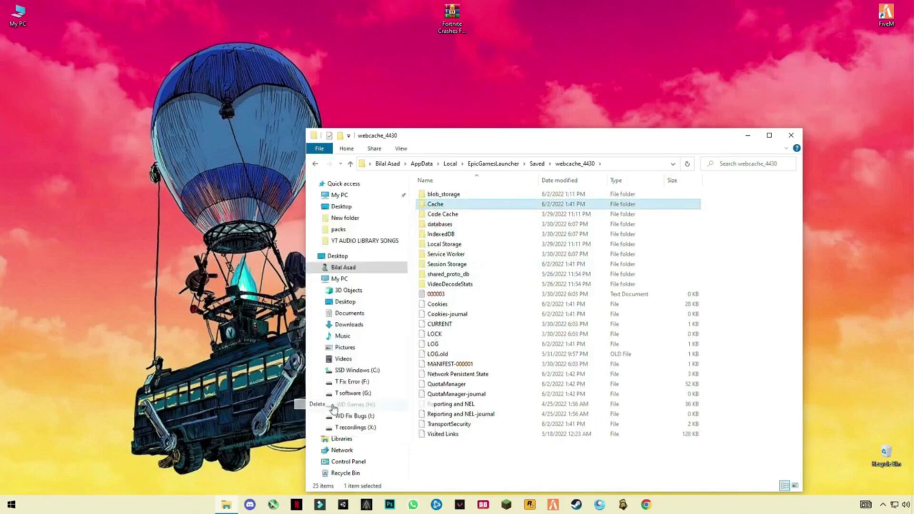
Return to the Local folder and navigate to Epic Games > Epic Online Services > UI Helper.
left_click(316, 165)
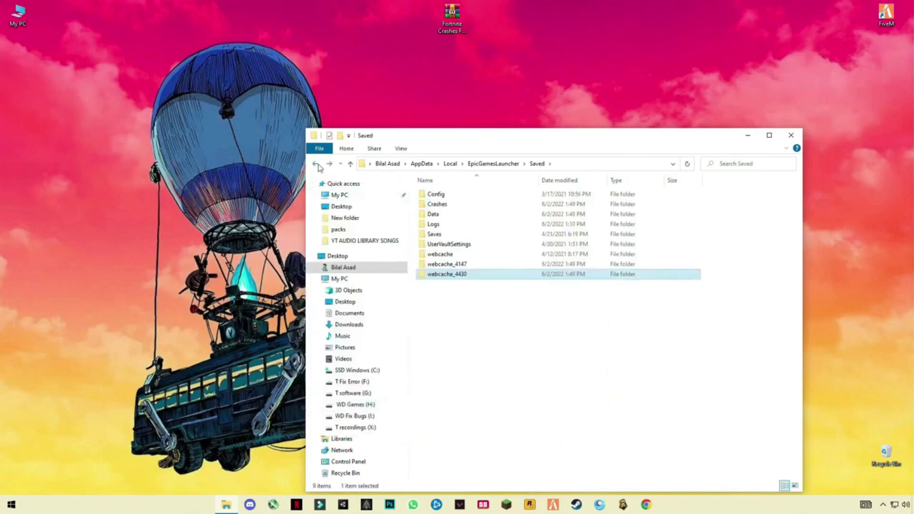
left_click(317, 165)
left_click(316, 164)
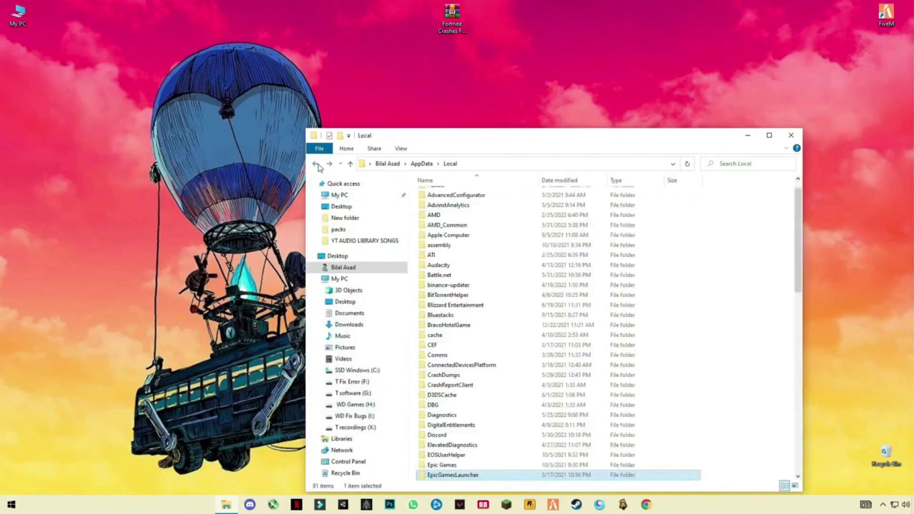
left_click(449, 464)
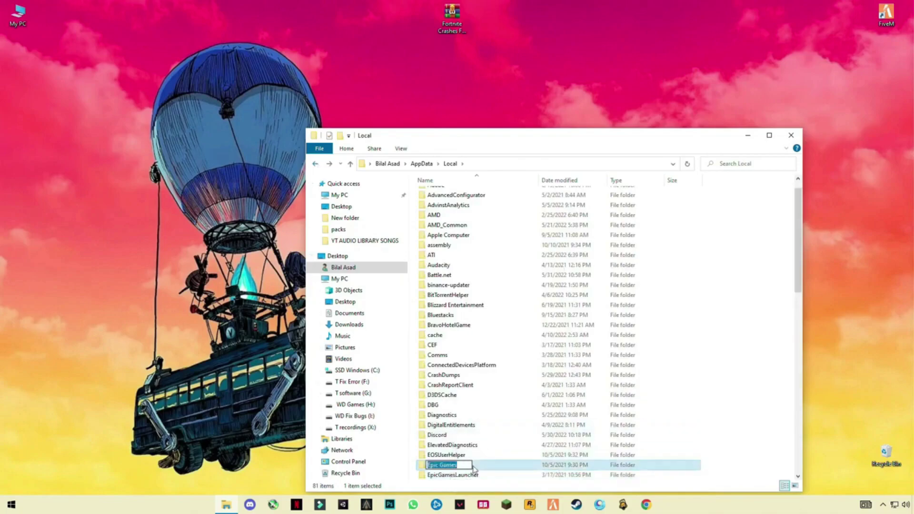
double_click(457, 466)
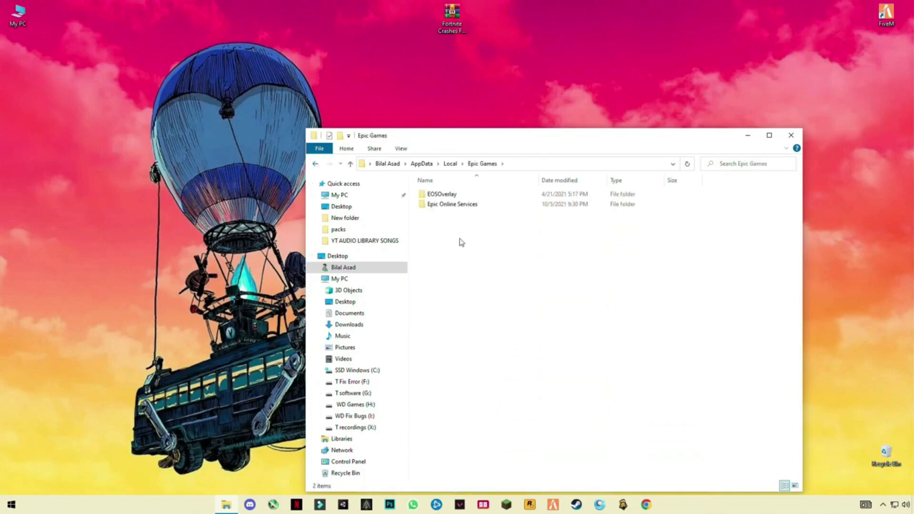
double_click(455, 206)
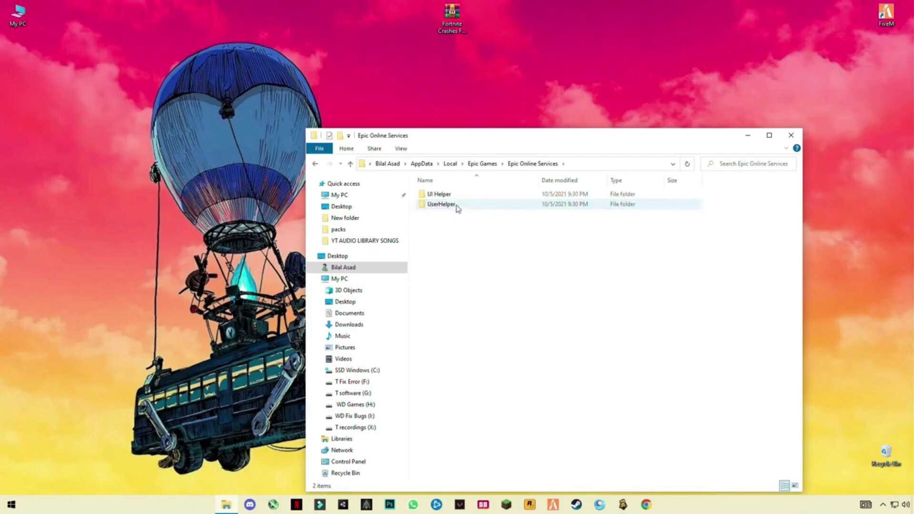
double_click(450, 195)
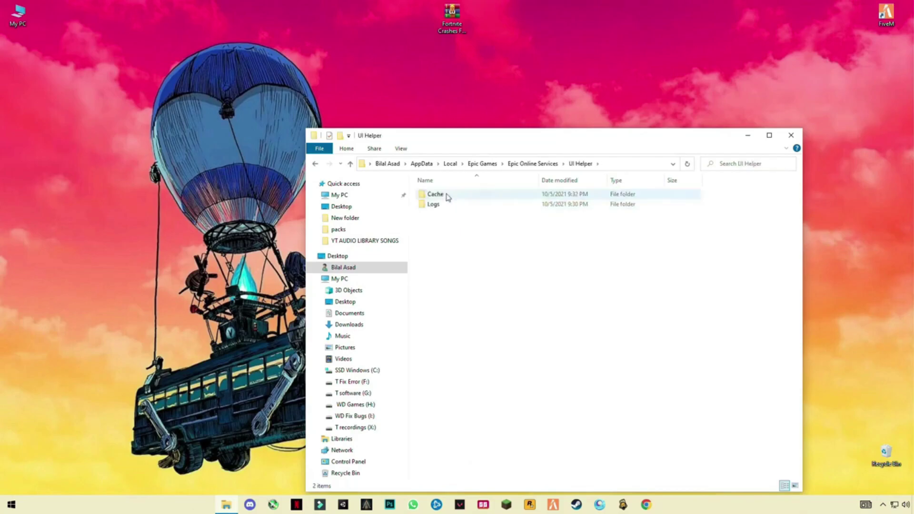
Delete the Cache folder inside UI Helper and close the folder window.
right_click(448, 197)
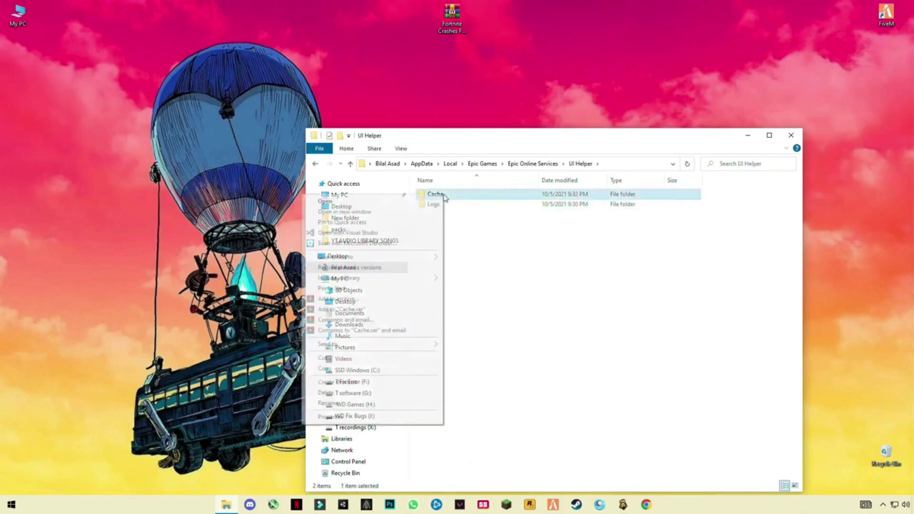
left_click(325, 392)
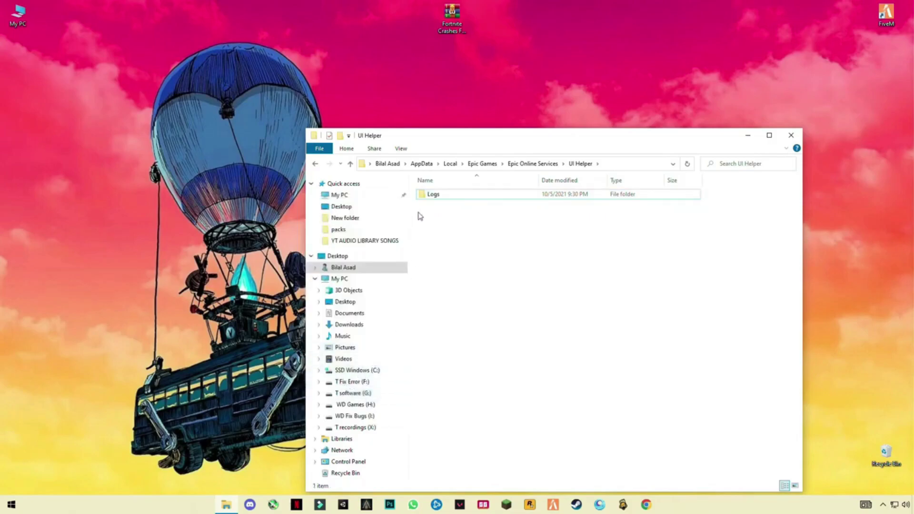
left_click(790, 137)
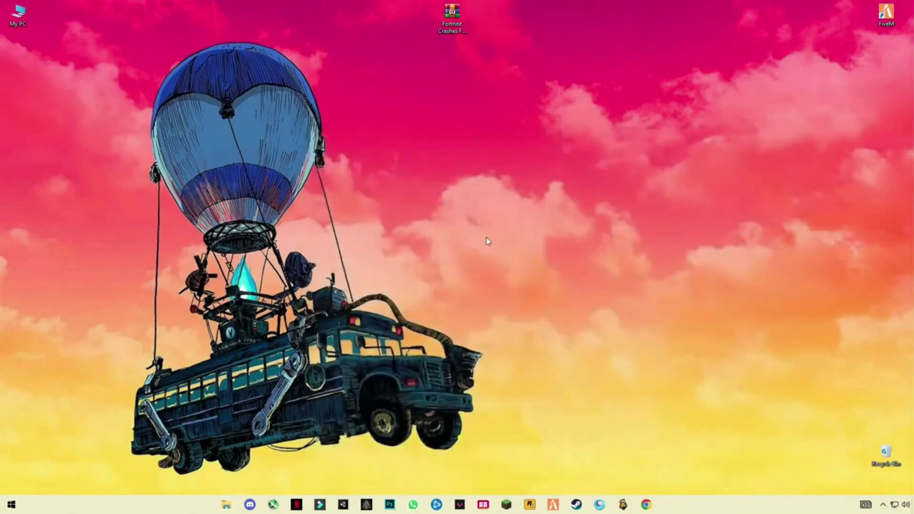
Open the Windows Prefetch folder by running prefetch, granting permanent access to it.
key("super+r")
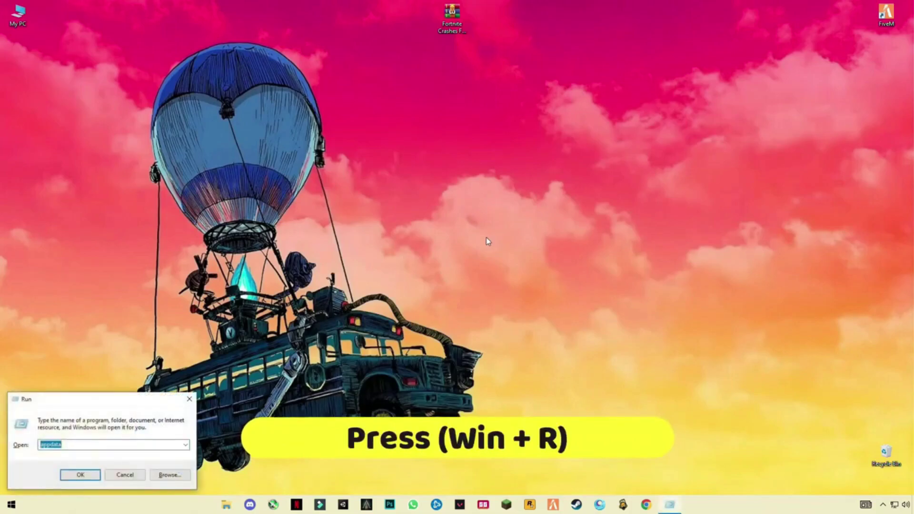
type("appdat")
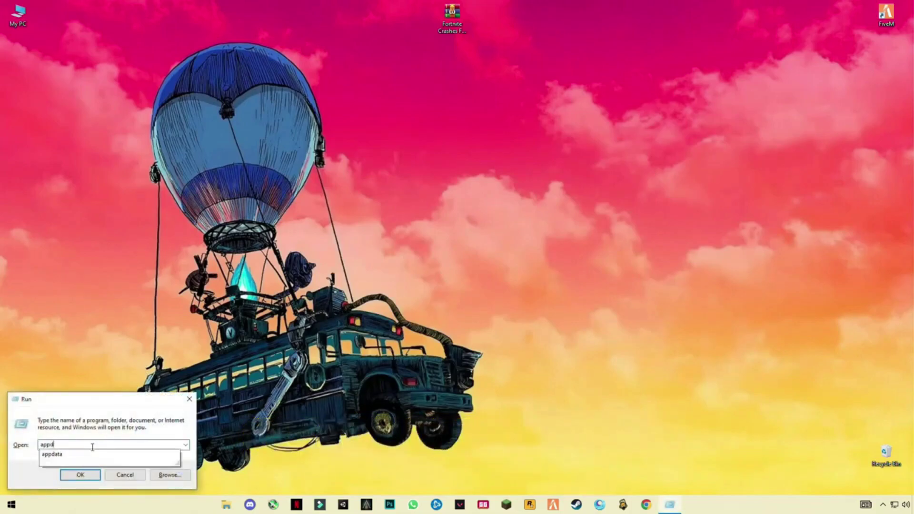
key("BackSpace")
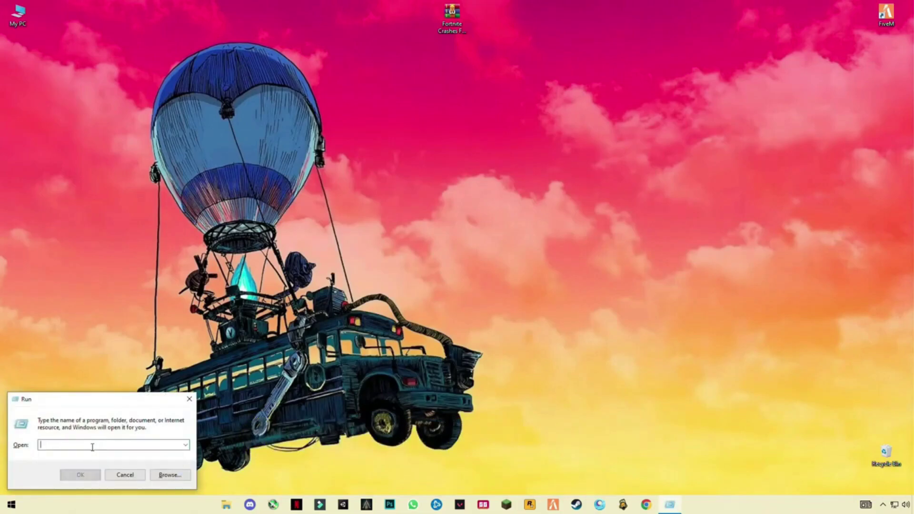
type("pre")
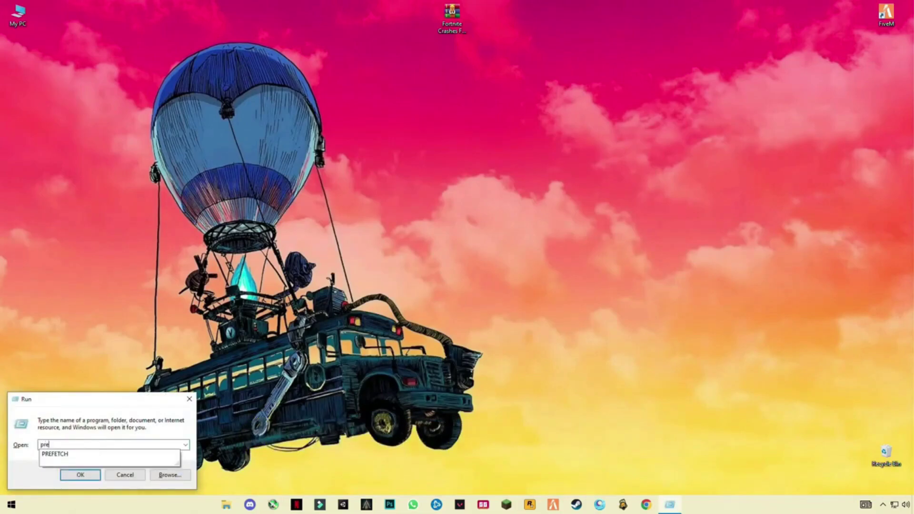
type("fetch")
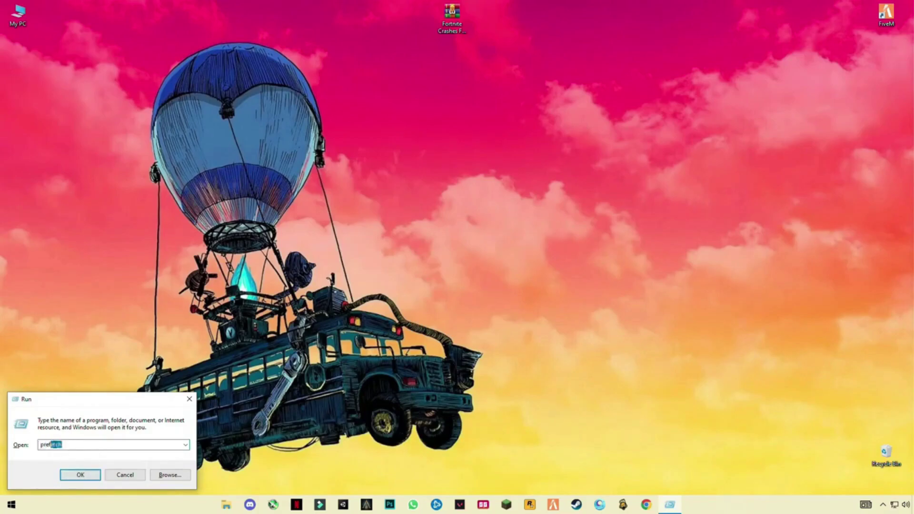
left_click(79, 476)
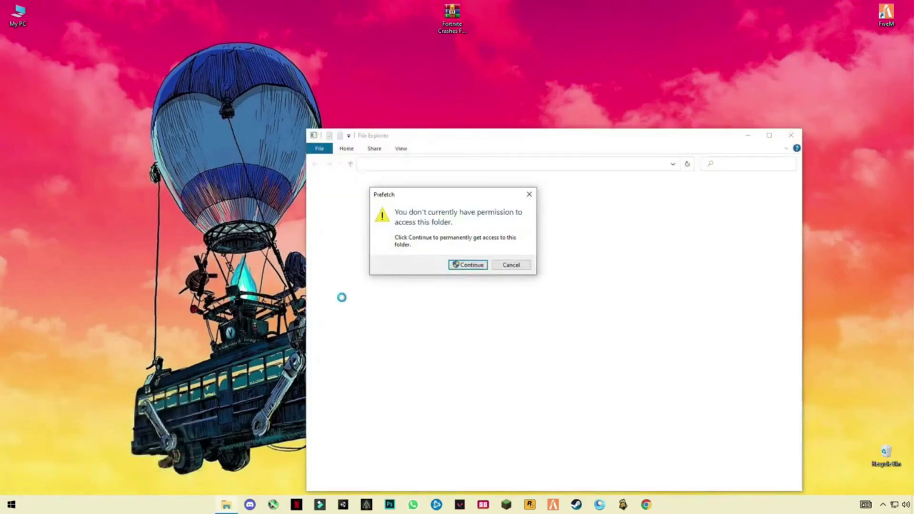
left_click(468, 265)
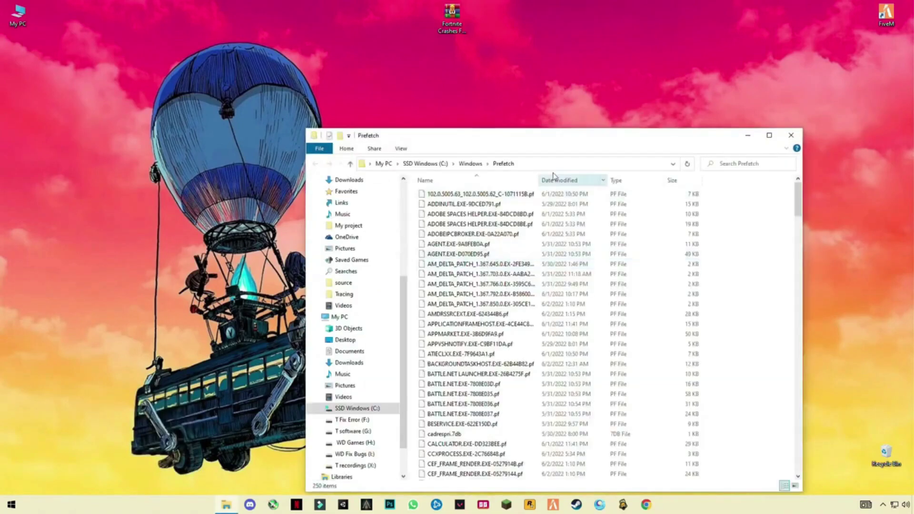
Delete all files in the Prefetch folder, skipping any in use, and close the folder window.
left_click_drag(562, 136, 522, 89)
left_click(461, 238)
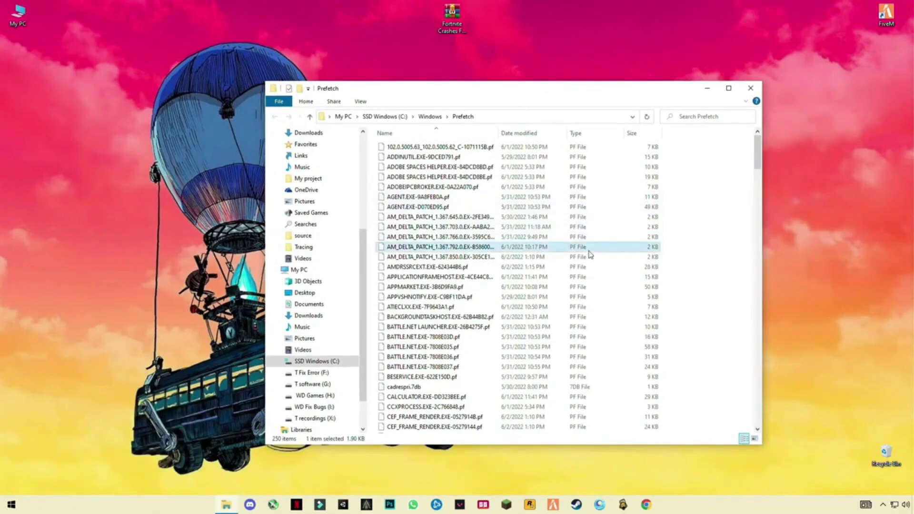
key("ctrl+a")
right_click(466, 259)
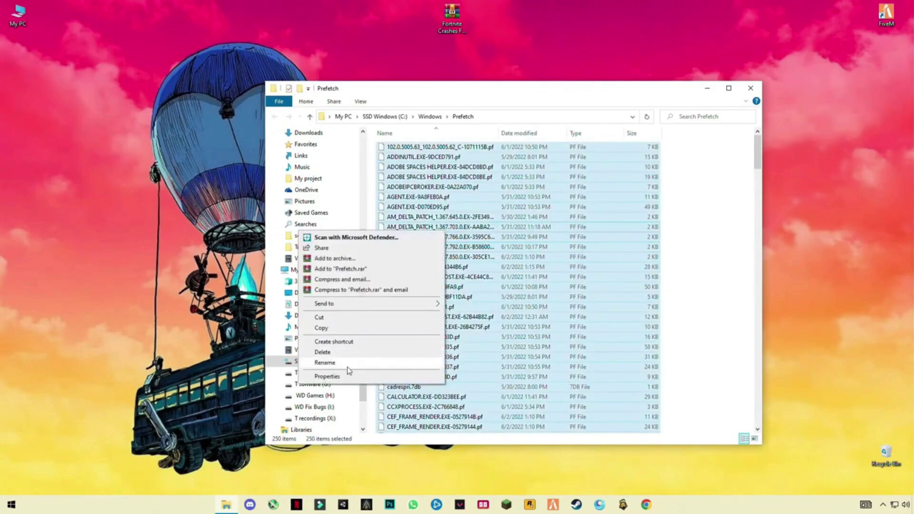
left_click(315, 353)
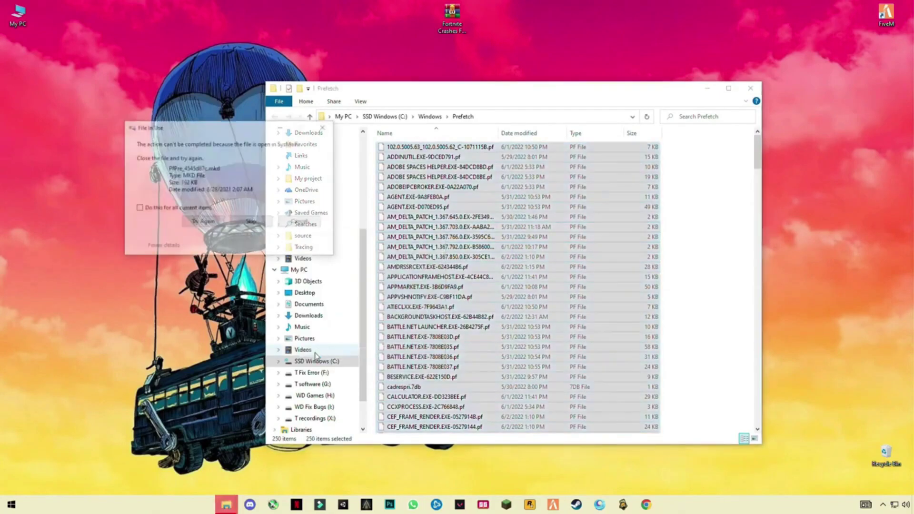
left_click(245, 221)
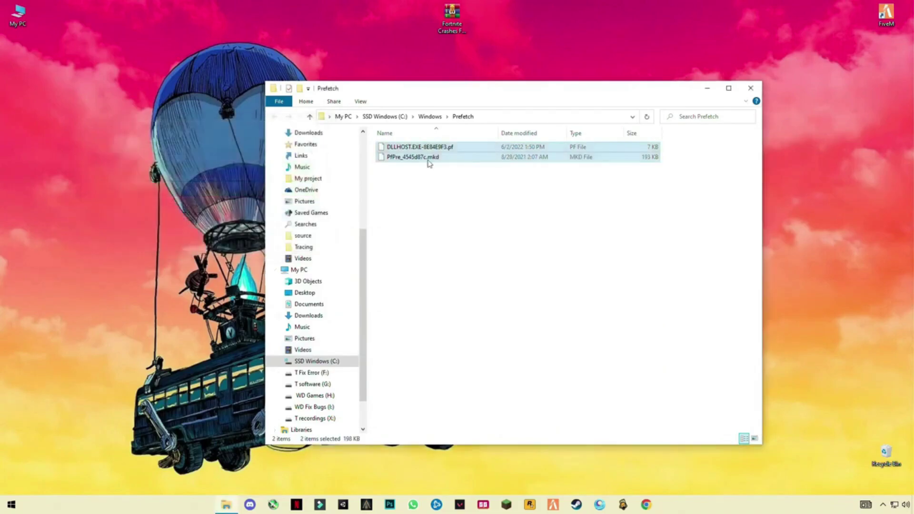
left_click(750, 88)
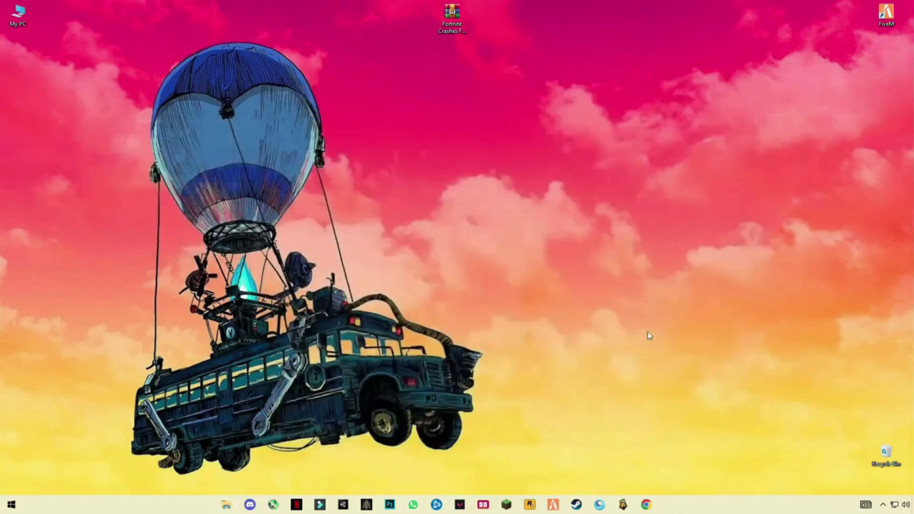
Open the Windows Temp folder by running temp.
key("super+r")
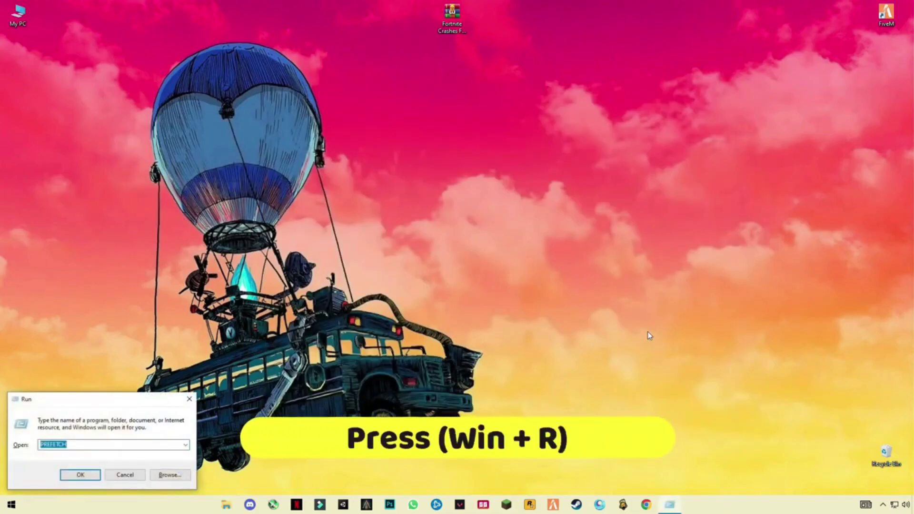
key("BackSpace")
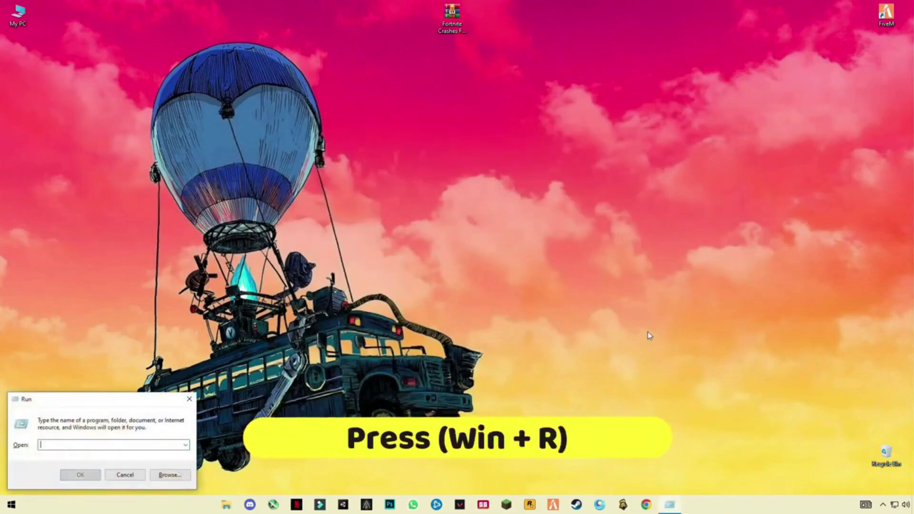
type("t")
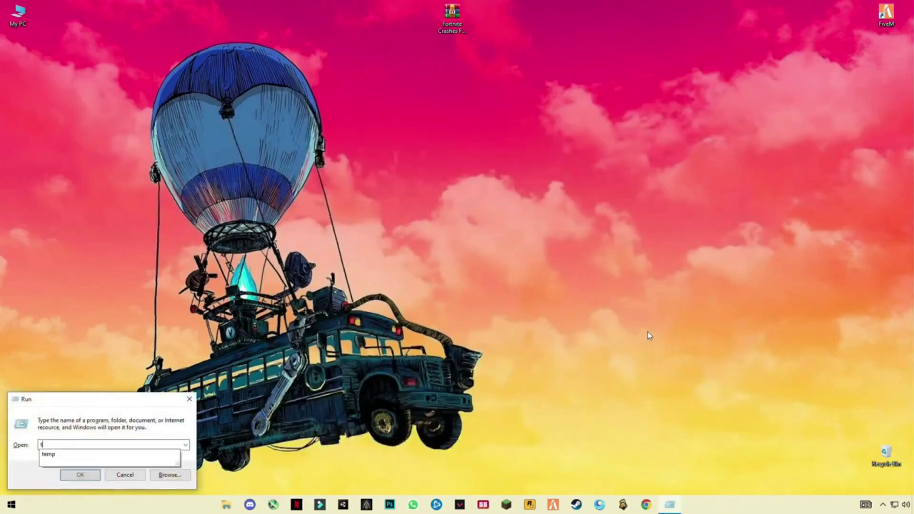
type("emp")
key("Return")
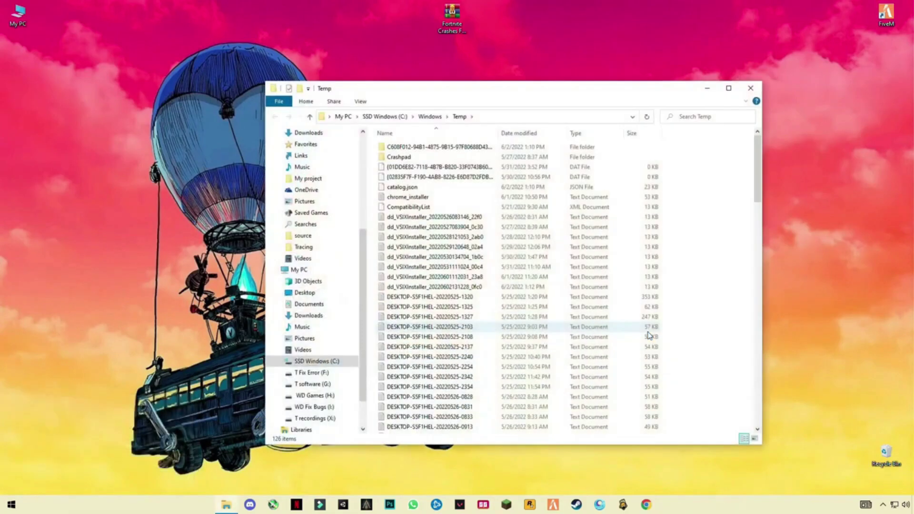
Delete everything in the Windows Temp folder with administrator permission, skipping files in use, and close the folder window.
key("ctrl+a")
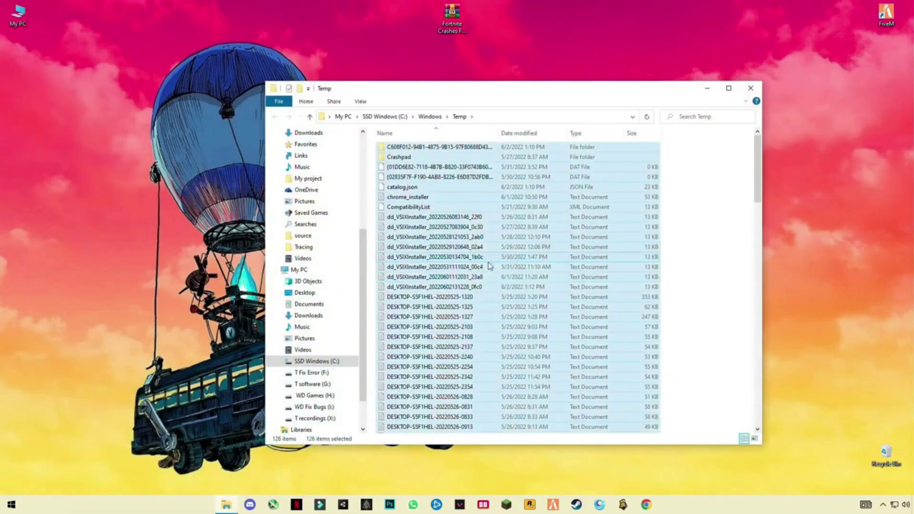
right_click(487, 262)
left_click(374, 377)
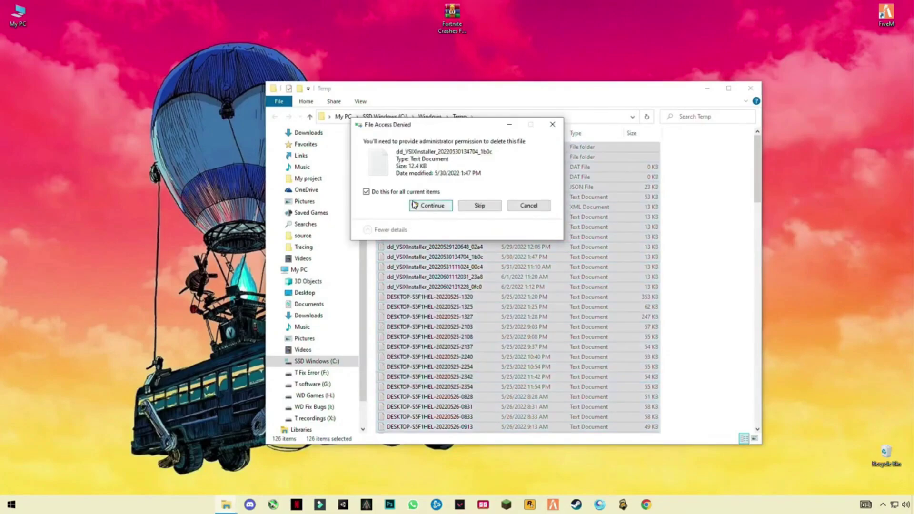
left_click(431, 206)
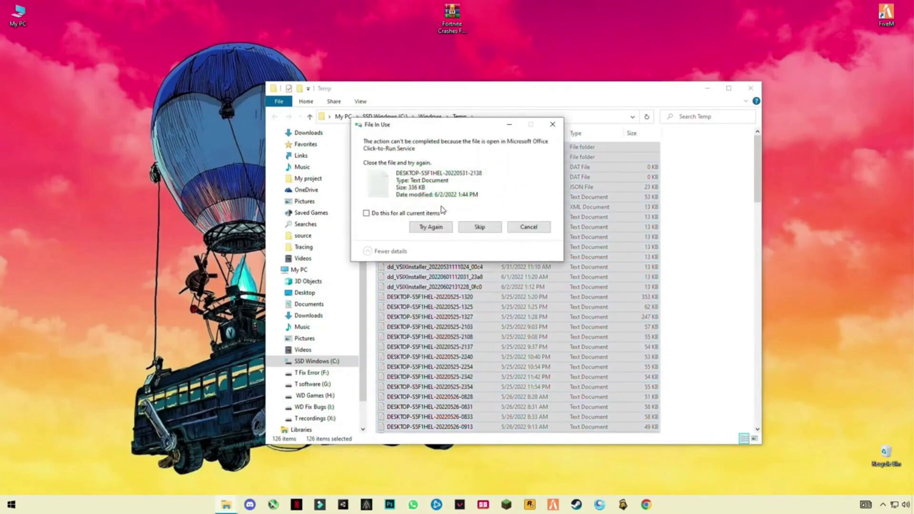
left_click(479, 227)
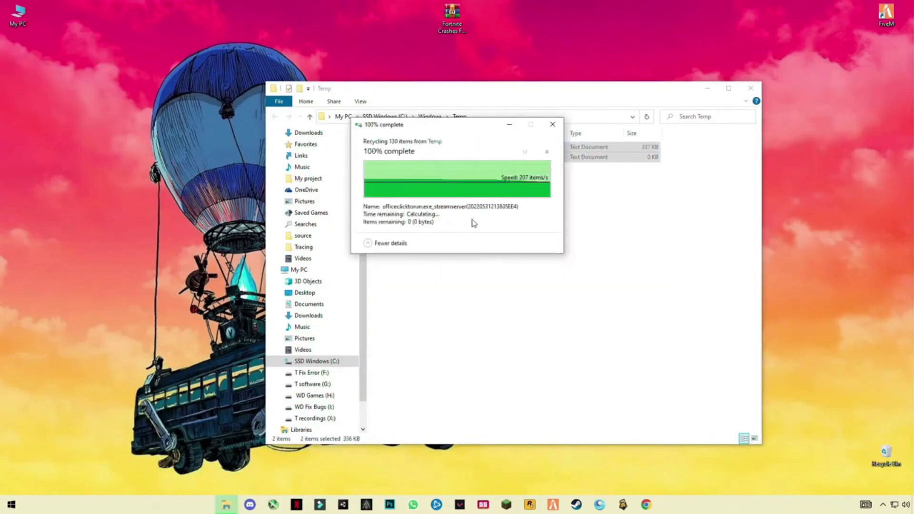
left_click(749, 89)
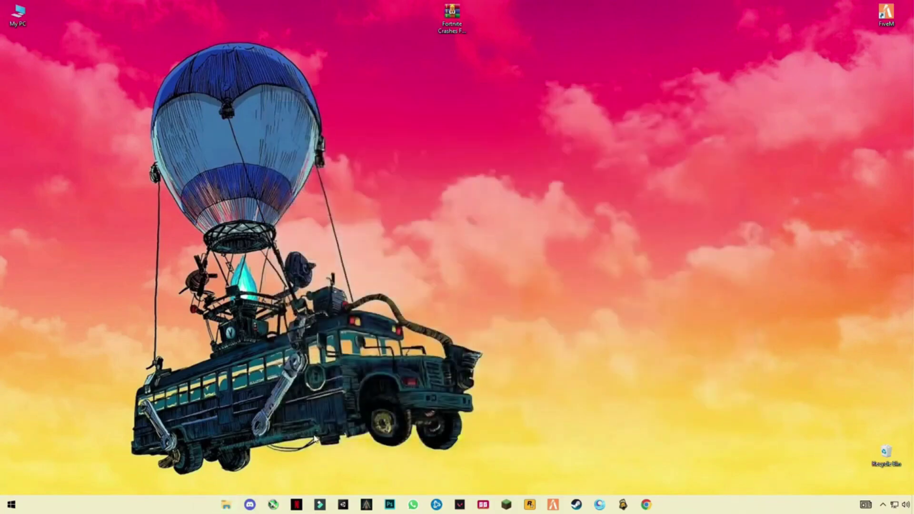
Open the user's local Temp folder by running %temp%.
key("super")
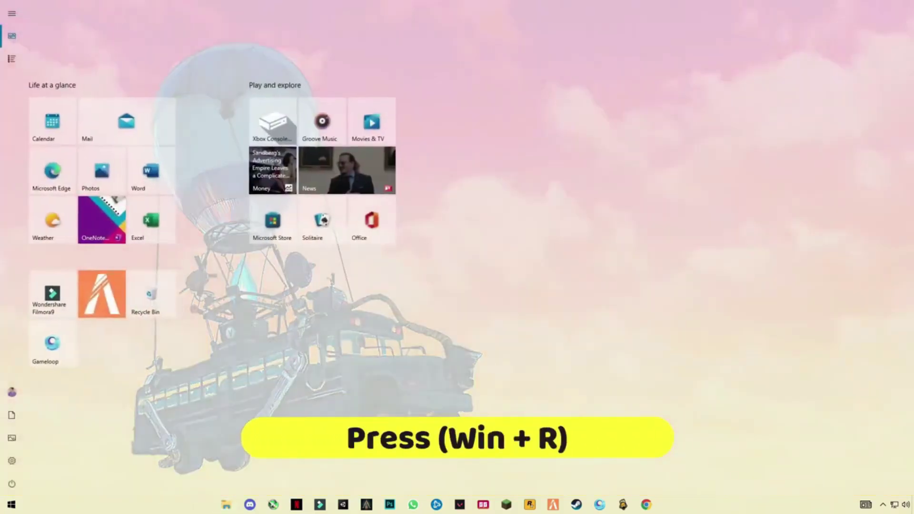
key("super+r")
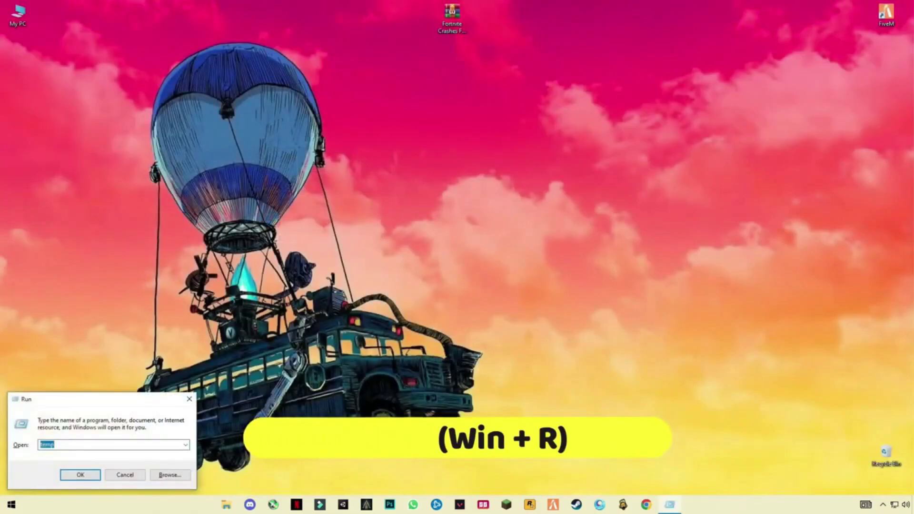
type("temp")
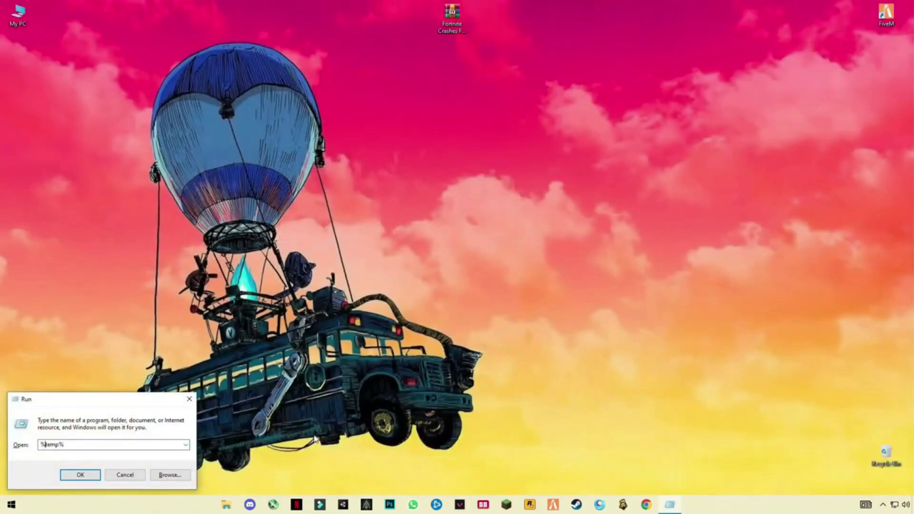
left_click(92, 480)
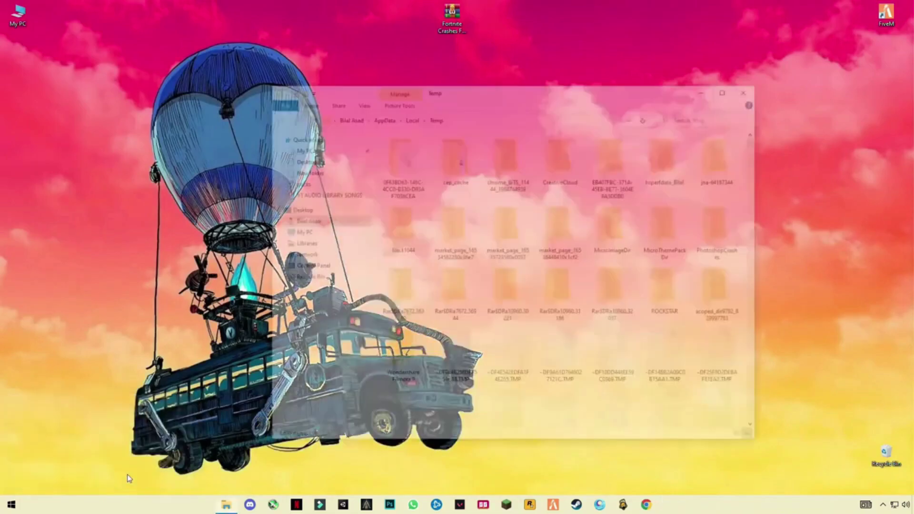
Delete everything in the AppData Local Temp folder, skipping files in use, and close the folder window.
left_click(520, 283)
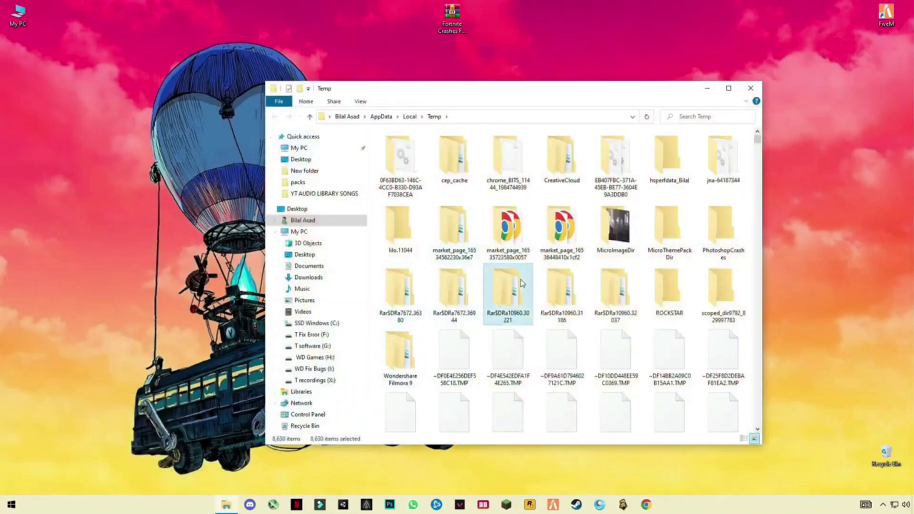
key("ctrl+a")
right_click(364, 282)
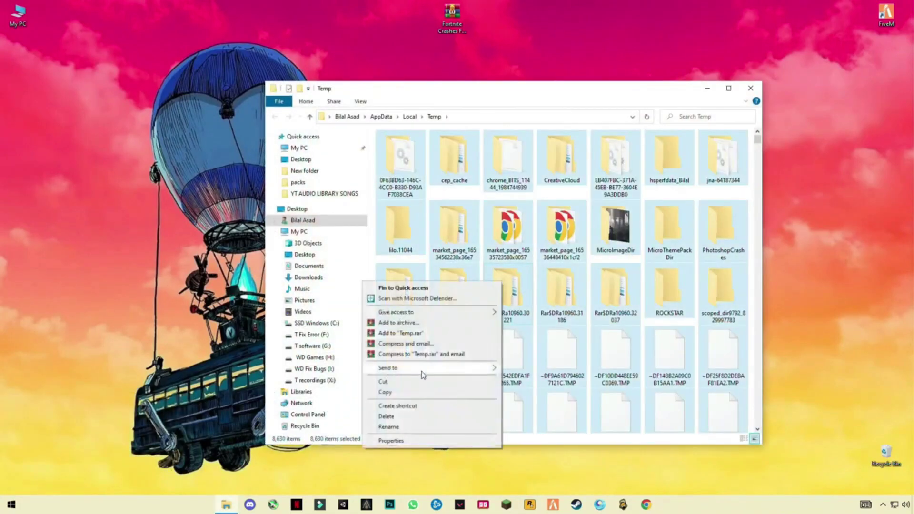
left_click(395, 418)
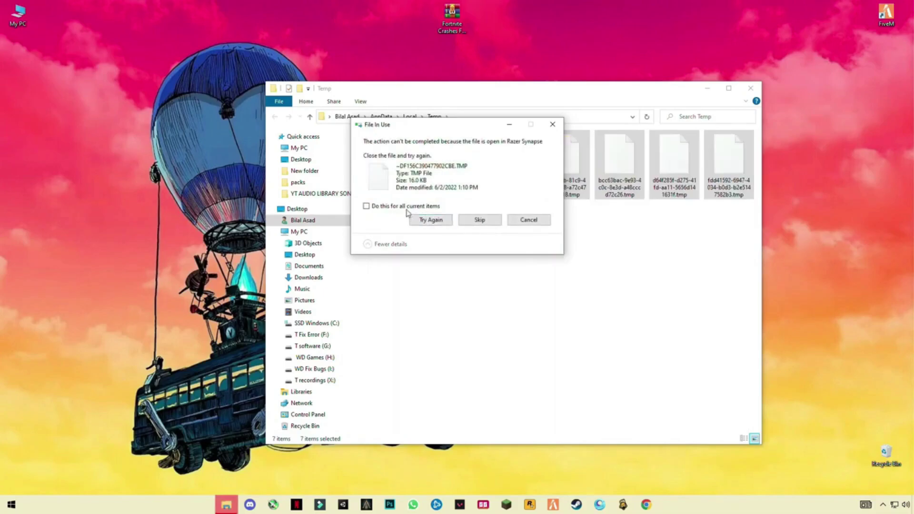
left_click(467, 221)
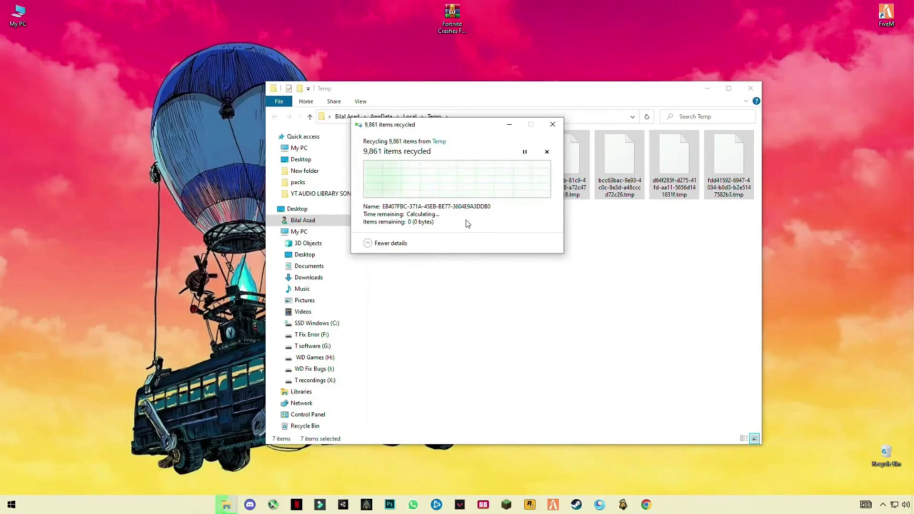
left_click(750, 88)
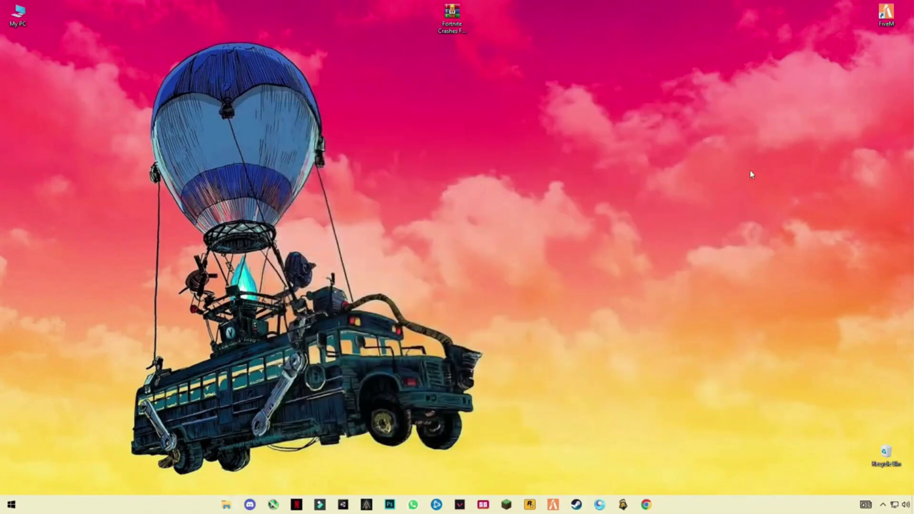
Empty the Recycle Bin, permanently deleting all its items.
right_click(890, 453)
left_click(841, 393)
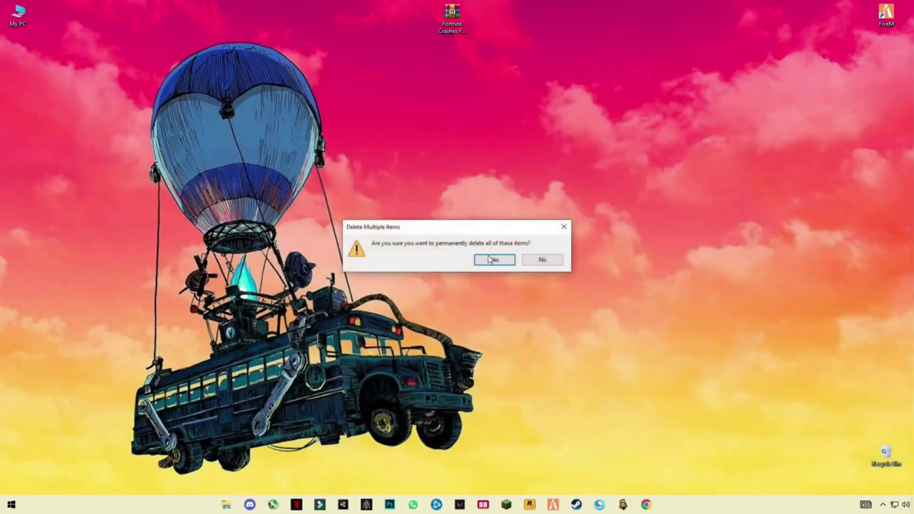
left_click(490, 260)
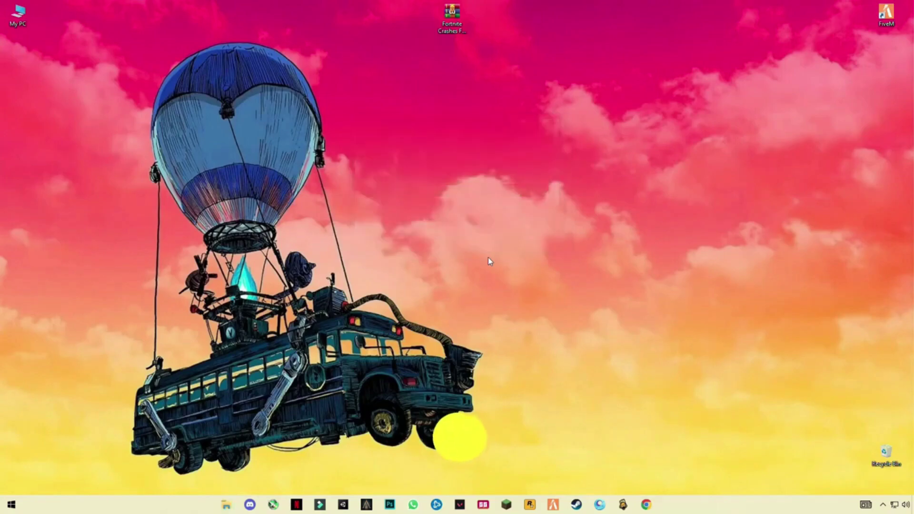
Refresh the desktop, extract the Fortnite Crashes Fix Pack archive there, and open the extracted folder.
right_click(413, 125)
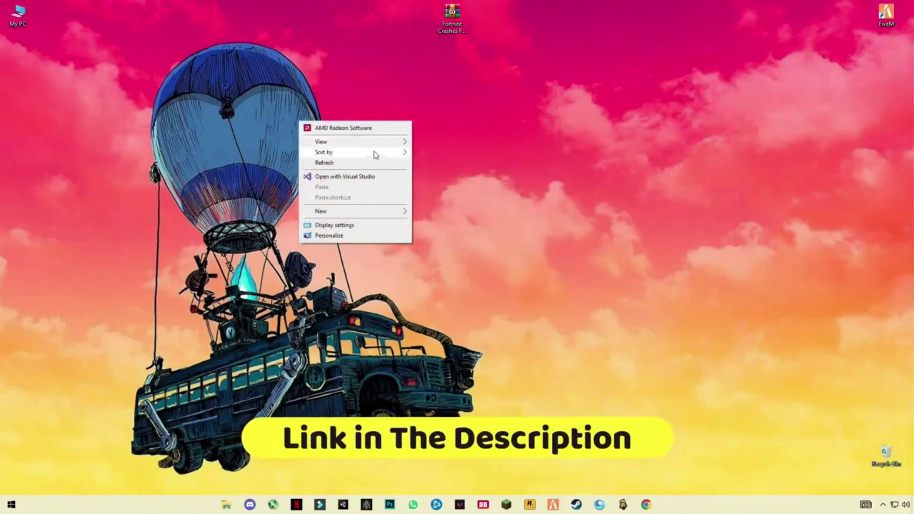
left_click(357, 161)
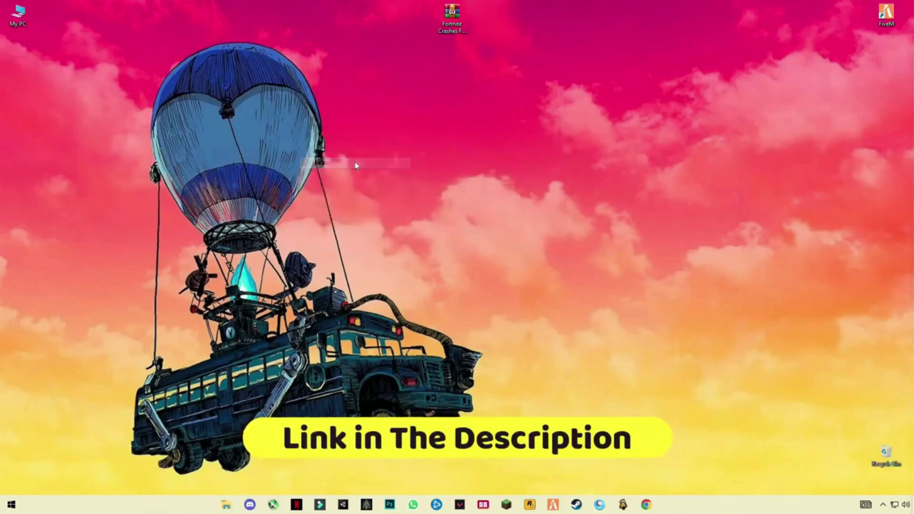
left_click(452, 26)
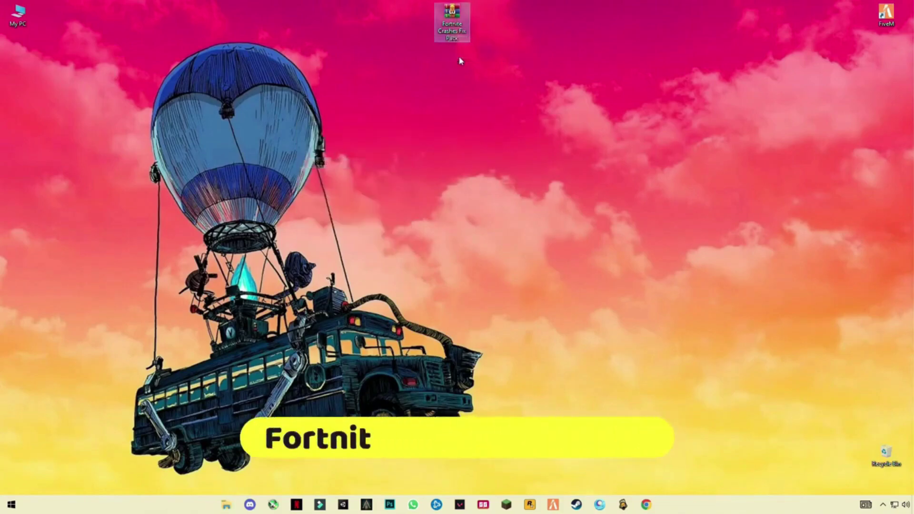
right_click(450, 32)
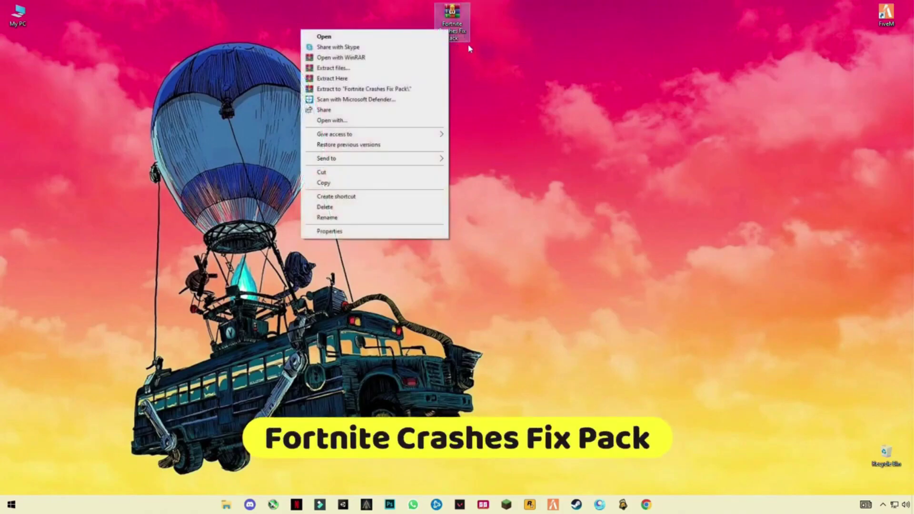
left_click(389, 80)
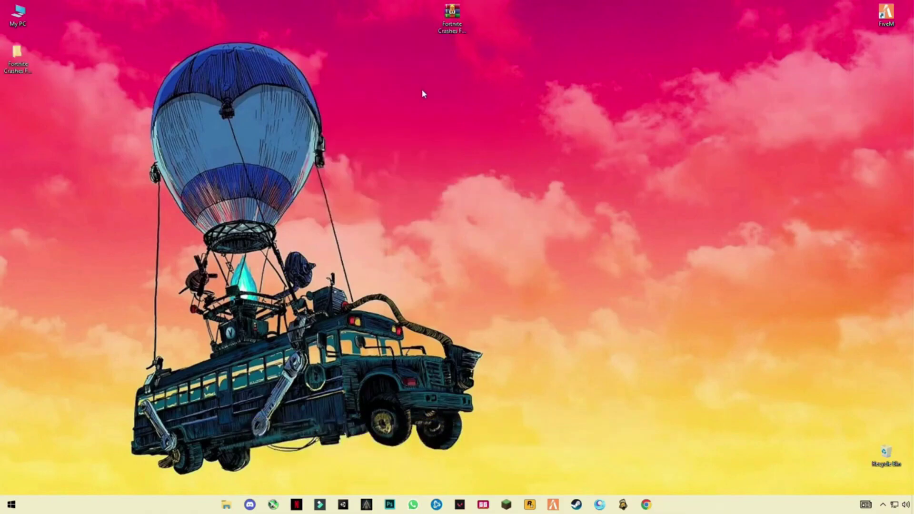
left_click_drag(18, 57, 452, 112)
double_click(451, 107)
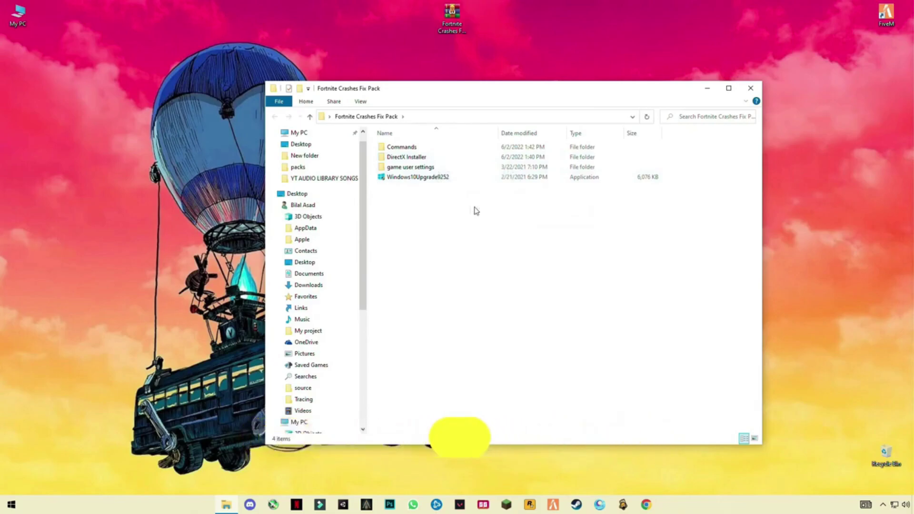
Run Windows10Upgrade9252 from the fix pack with administrator permission and exit the Windows 10 Update Assistant.
double_click(427, 179)
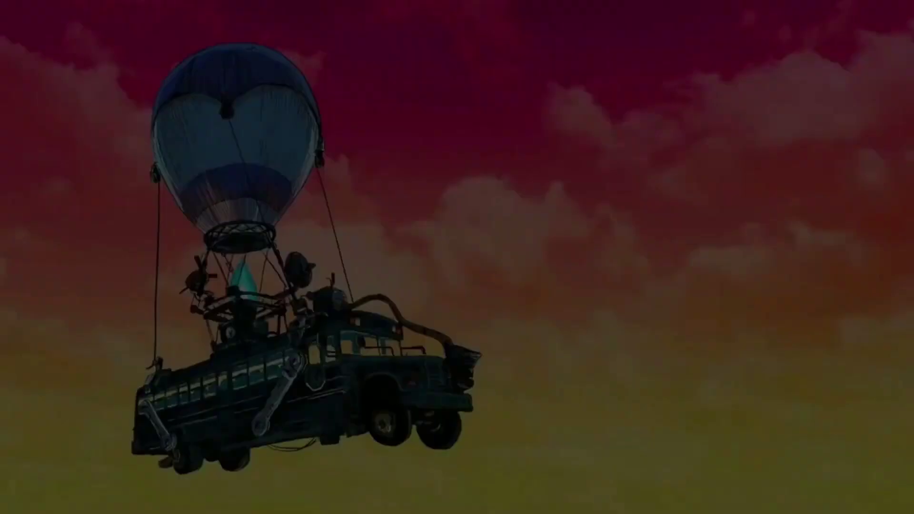
left_click(411, 315)
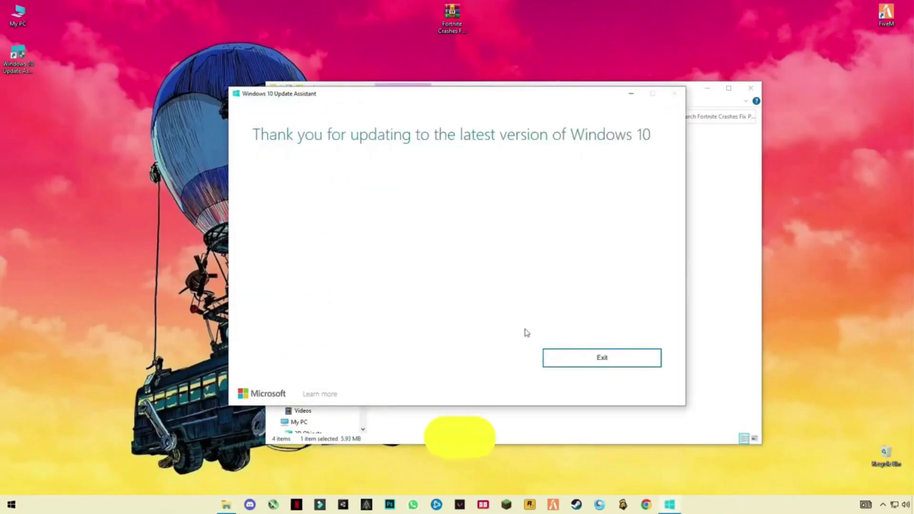
left_click(592, 364)
Check the installed Windows version on the system's About settings page, close Settings and return to the fix pack folder.
right_click(805, 227)
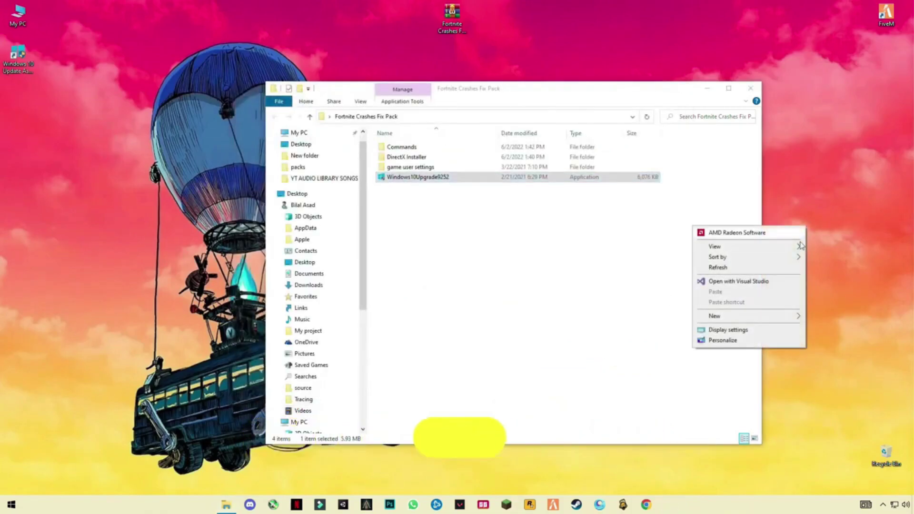
left_click(728, 330)
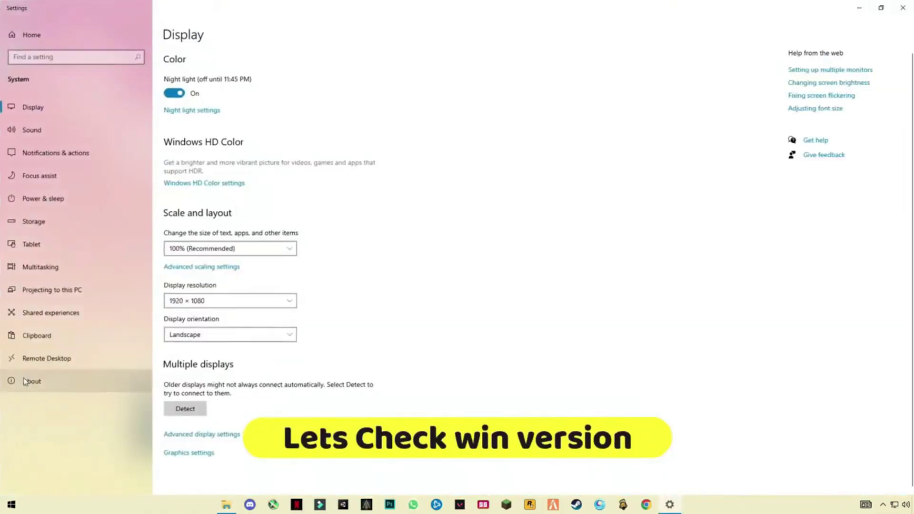
left_click(31, 382)
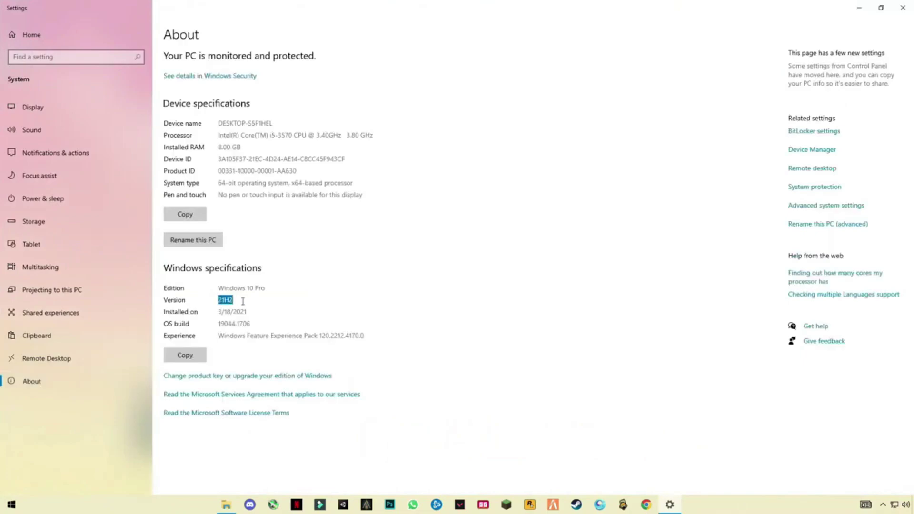
left_click(902, 7)
left_click(470, 213)
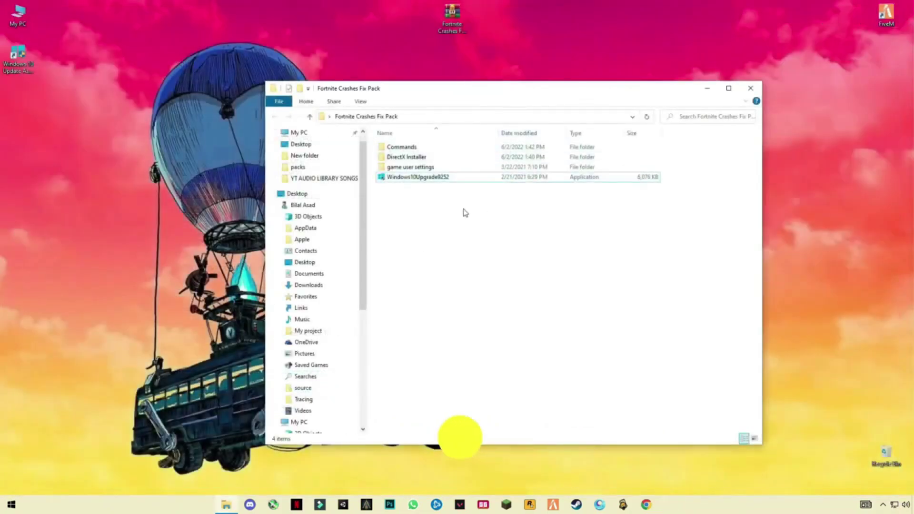
Copy the GameUserSettings file from the fix pack's game user settings folder.
left_click(427, 168)
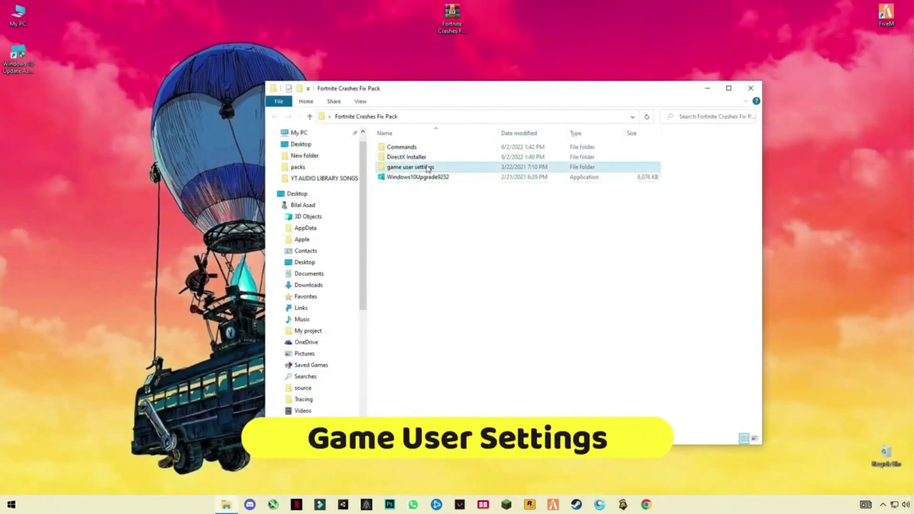
double_click(421, 168)
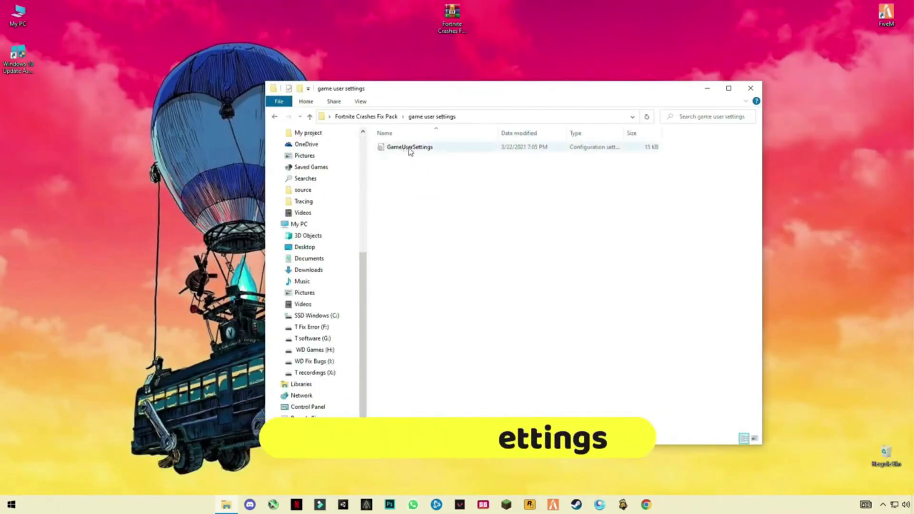
left_click(409, 149)
right_click(409, 151)
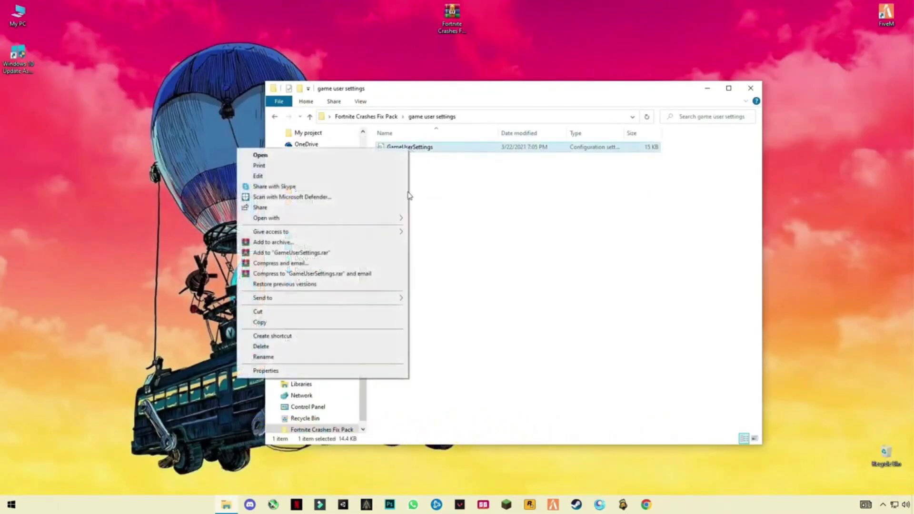
left_click(259, 321)
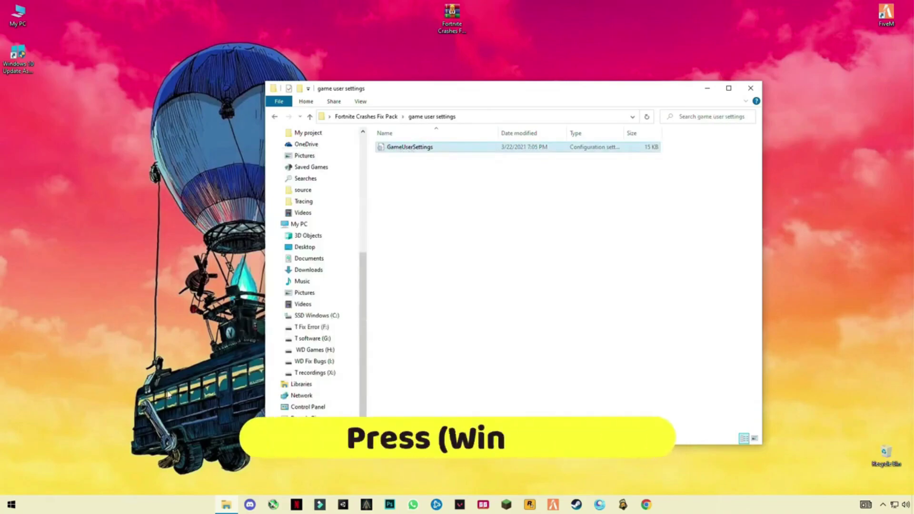
Open the AppData folder by running appdata and enter its Local subfolder.
key("super+r")
type("a")
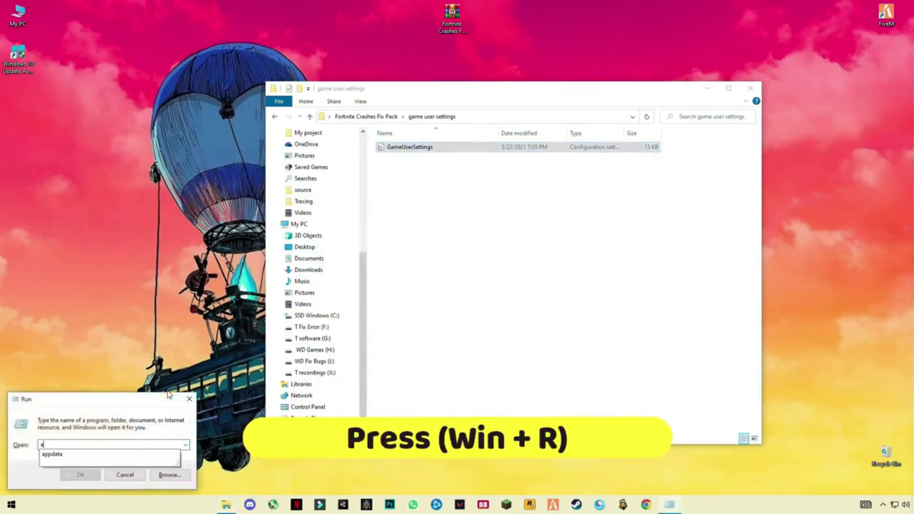
type("ppdata")
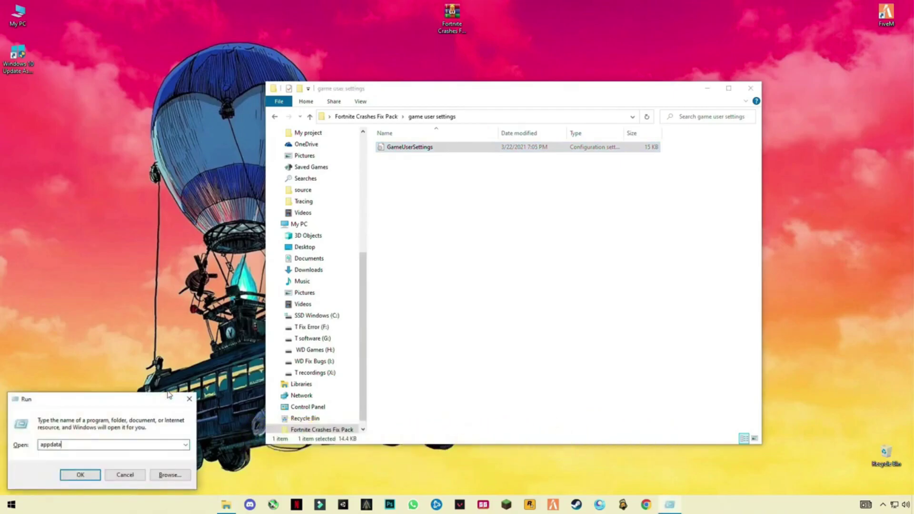
key("Return")
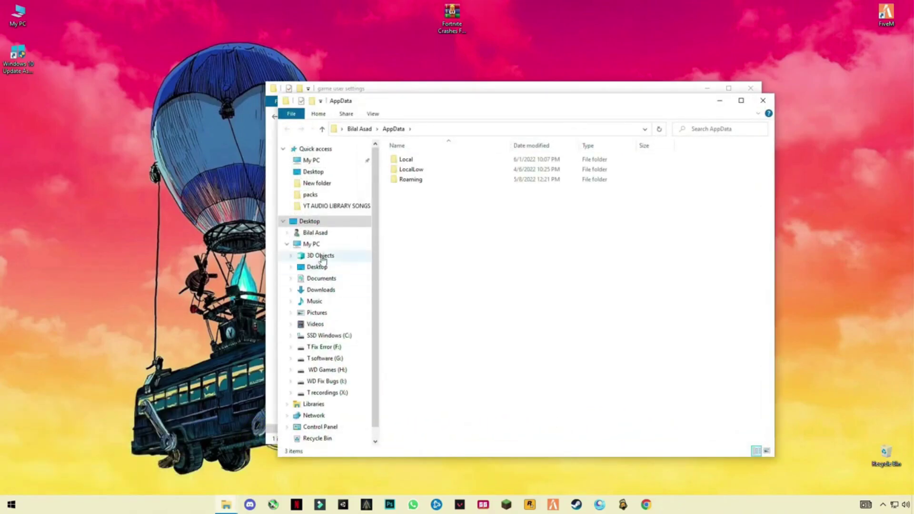
double_click(403, 163)
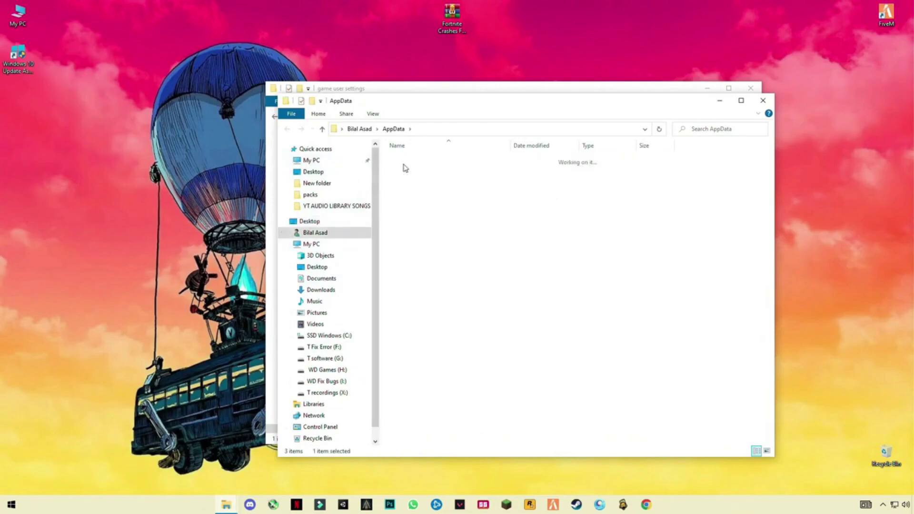
Go into FortniteGame, Saved, Config and open the WindowsClient folder.
key("g")
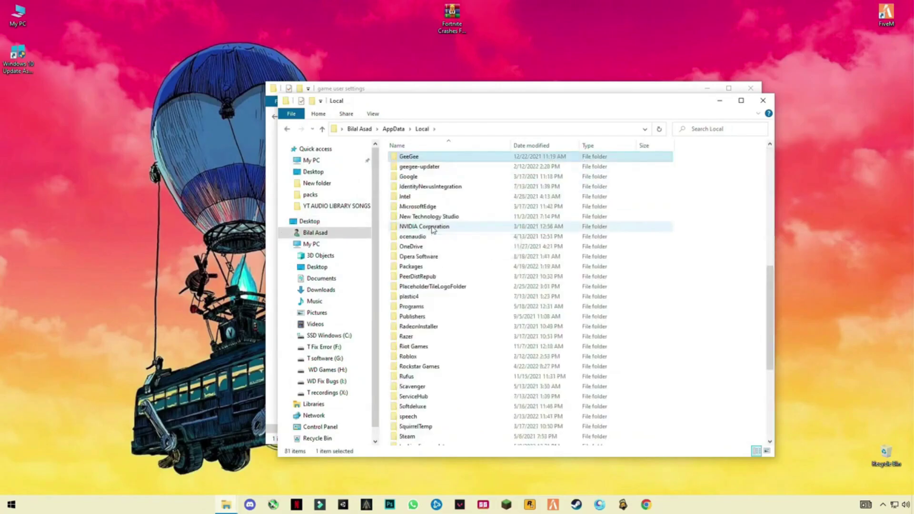
key("f")
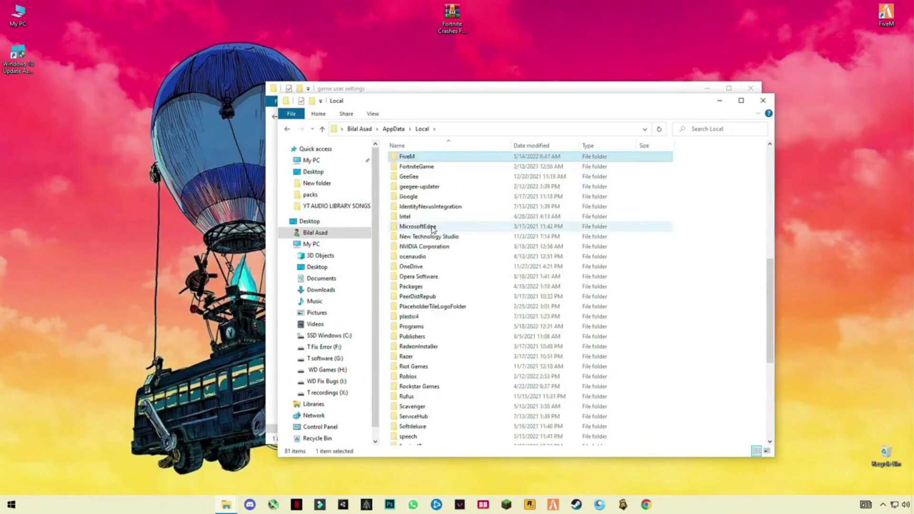
double_click(415, 166)
double_click(395, 161)
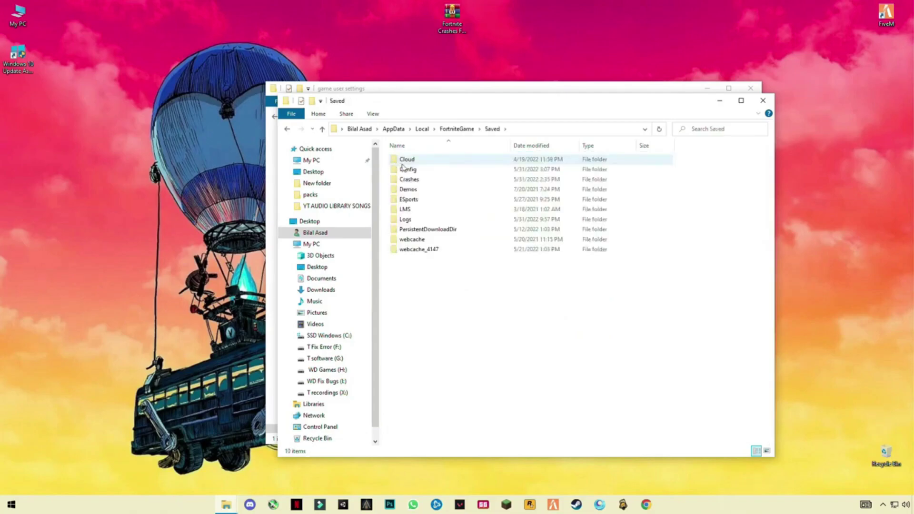
double_click(413, 170)
double_click(415, 171)
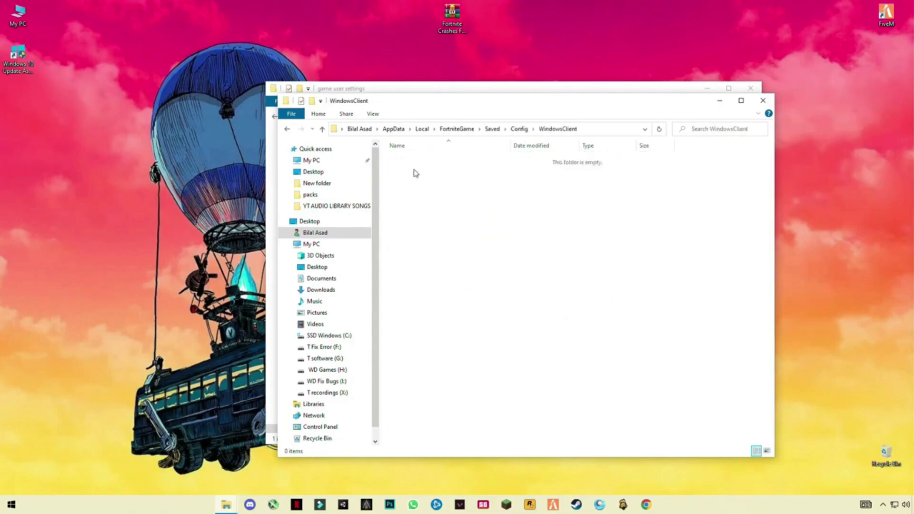
Paste the copied GameUserSettings file into the WindowsClient folder and close that folder window.
left_click_drag(498, 105, 468, 184)
right_click(427, 263)
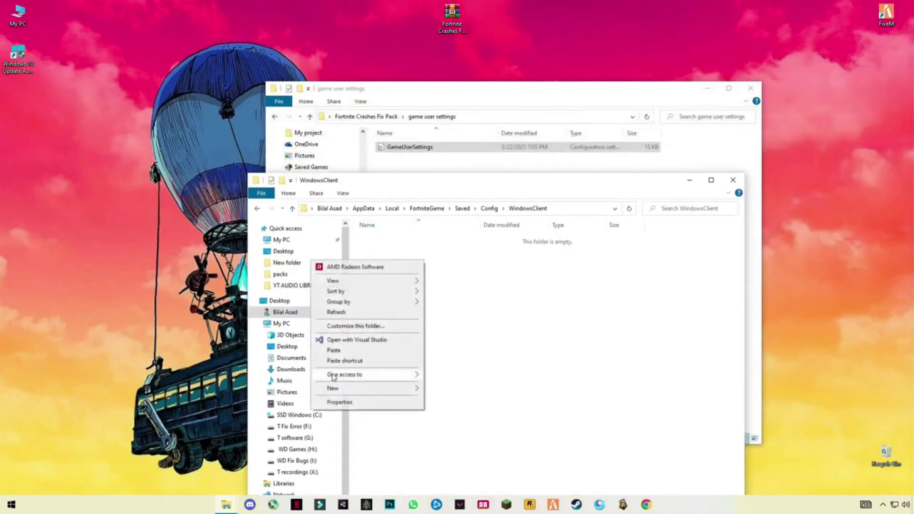
left_click(339, 350)
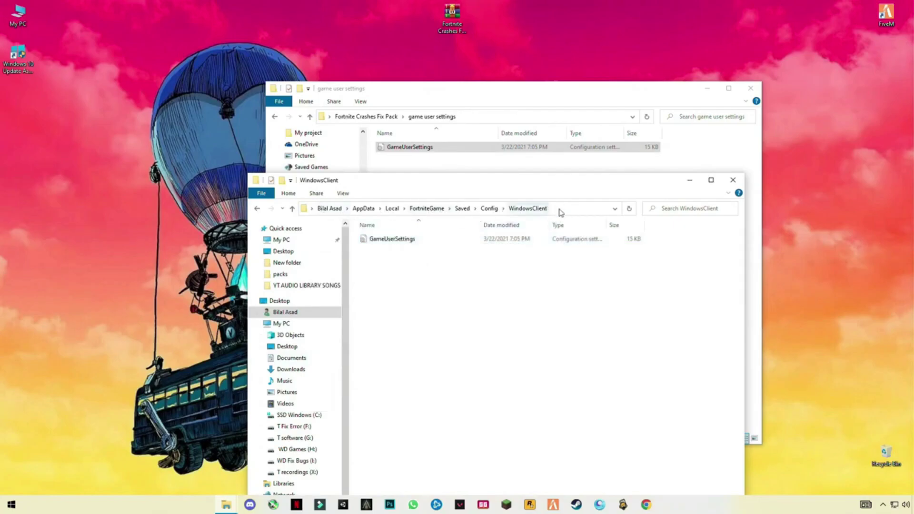
left_click(732, 180)
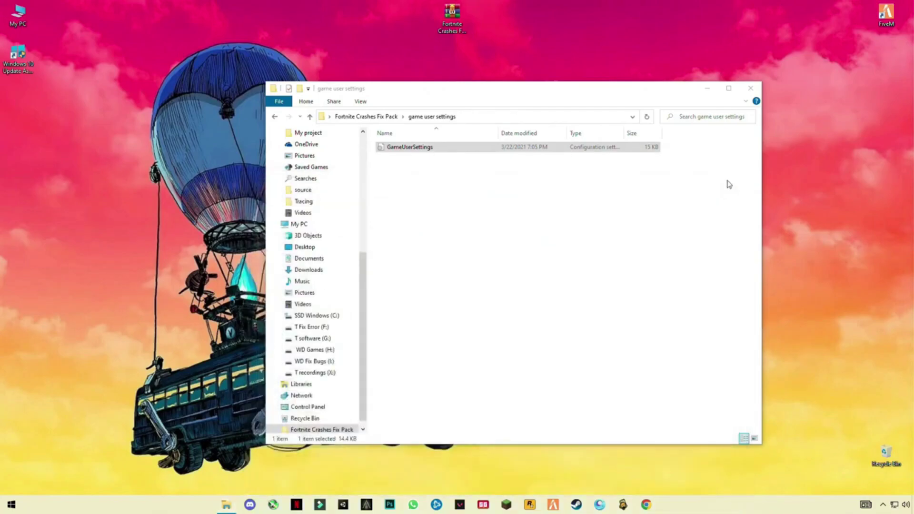
Run dxwebsetup from the fix pack's DirectX Installer folder with administrator permission.
left_click(274, 117)
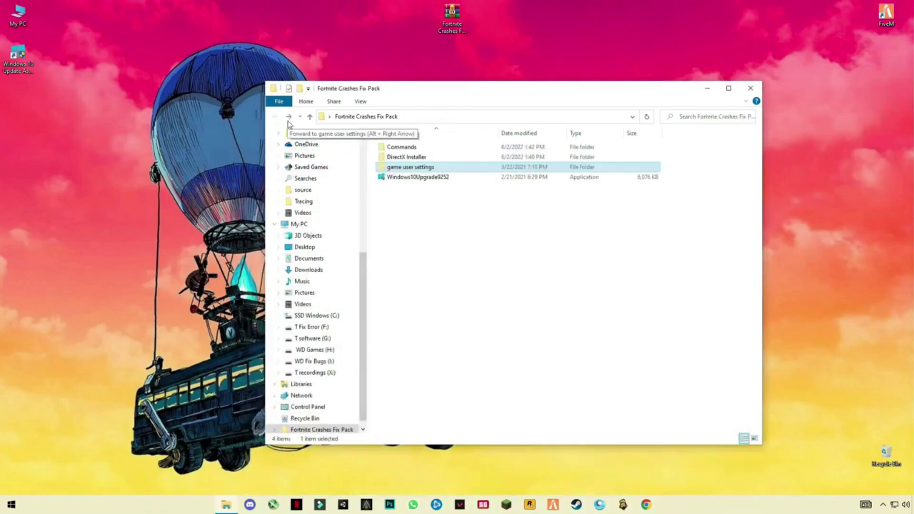
left_click(402, 158)
double_click(402, 159)
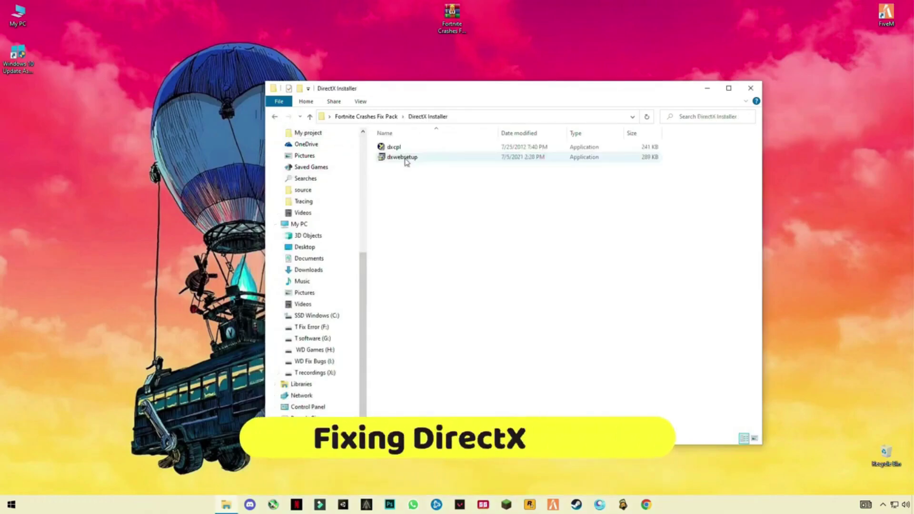
double_click(402, 157)
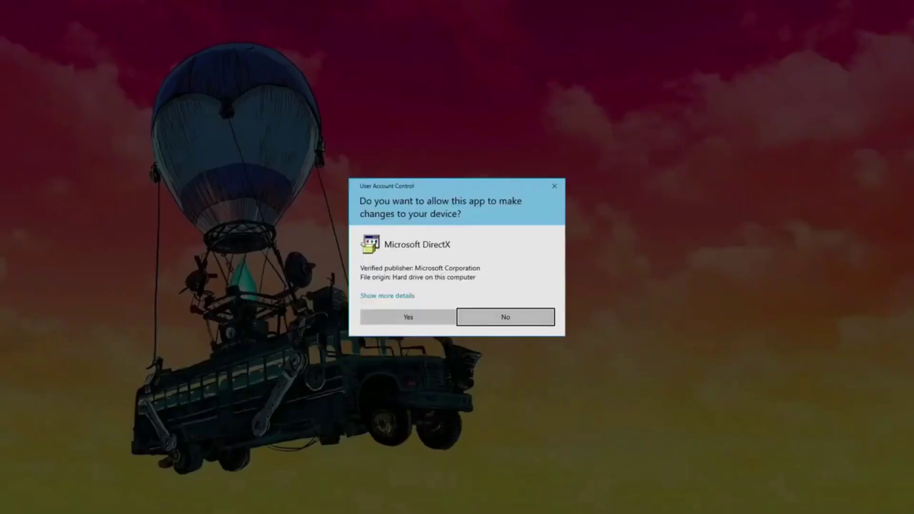
left_click(419, 317)
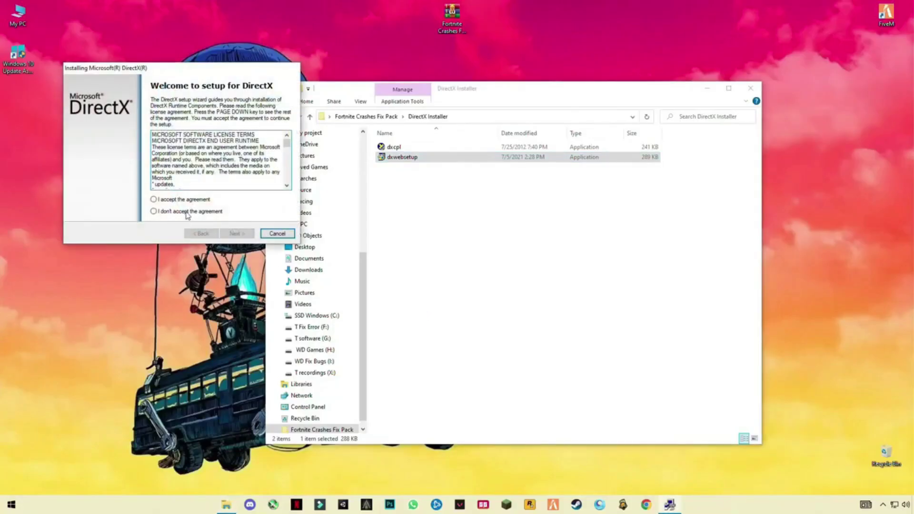
Accept the DirectX licence agreement and complete the setup without installing the Bing Bar.
left_click(153, 199)
left_click(236, 233)
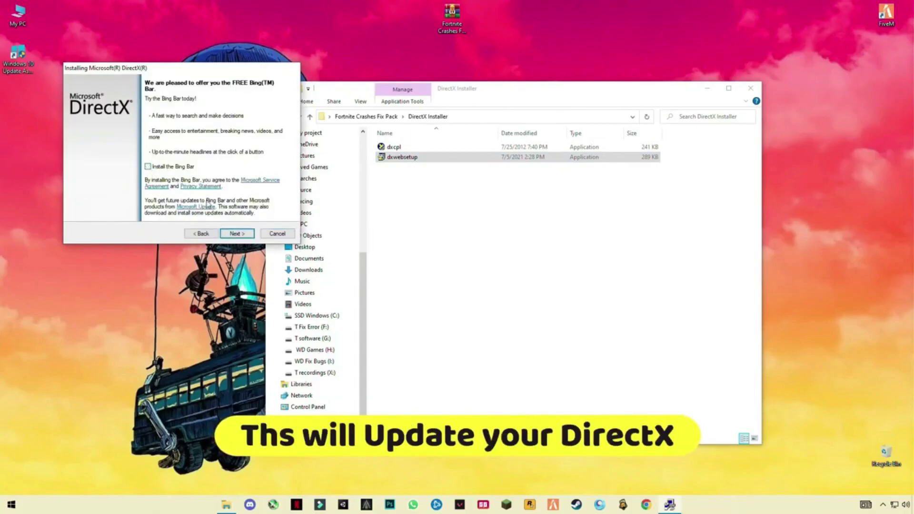
left_click(237, 234)
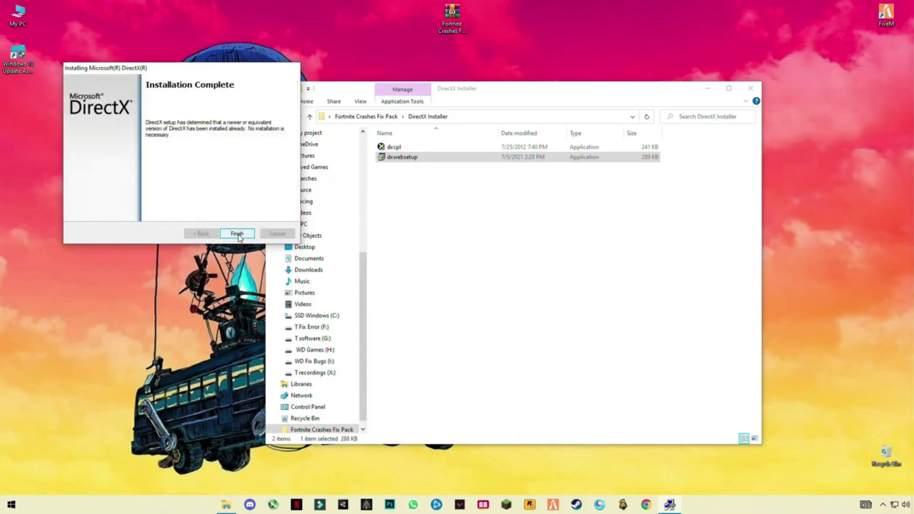
left_click(237, 233)
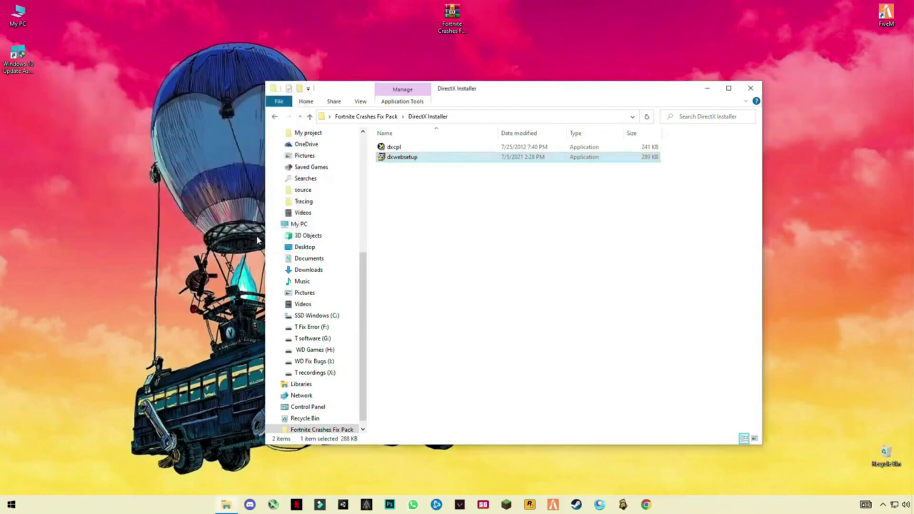
Run dxcpl from the DirectX Installer folder with administrator permission and open its executable list for editing.
double_click(391, 147)
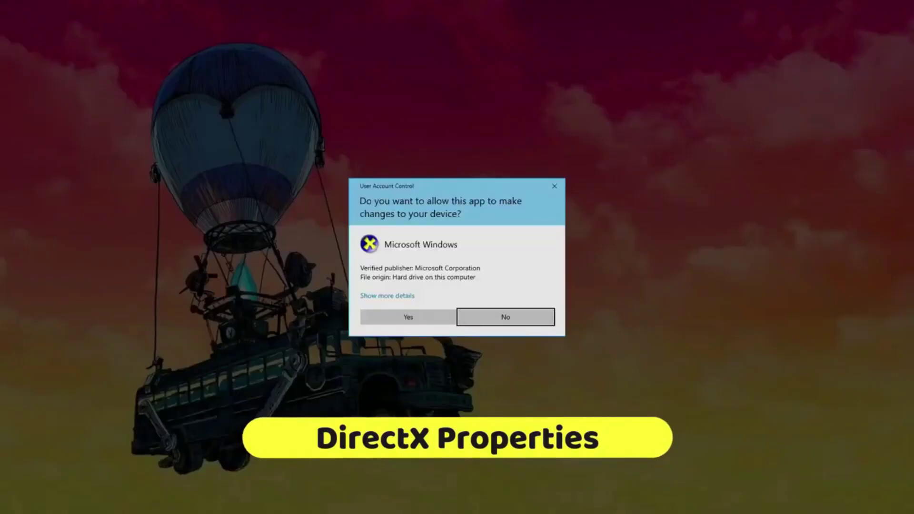
left_click(398, 318)
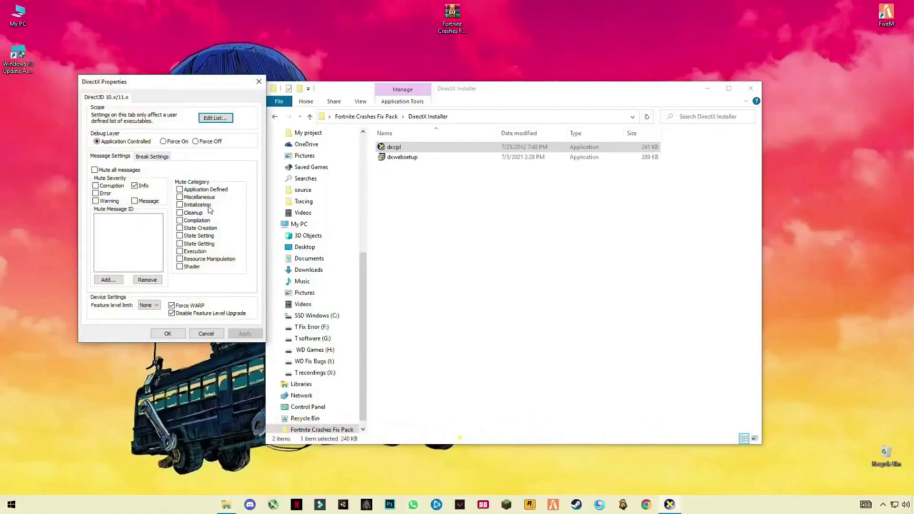
left_click_drag(173, 85, 529, 149)
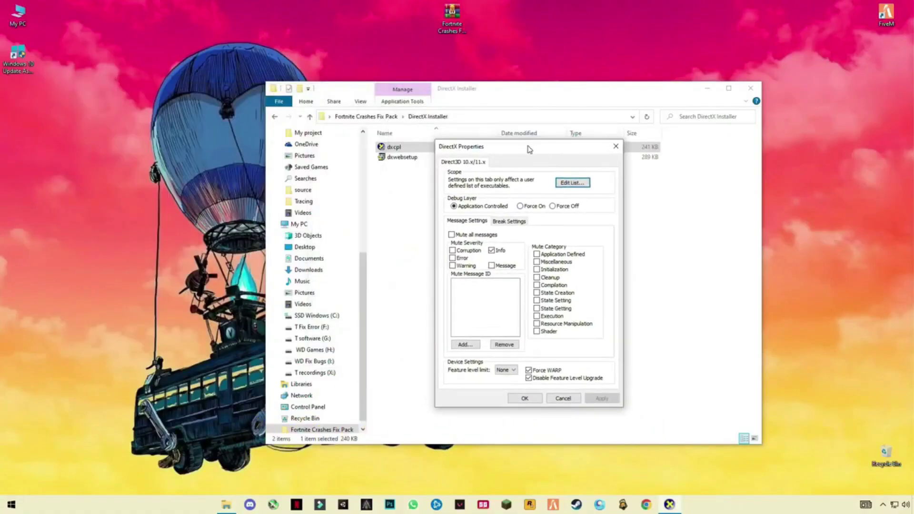
left_click(575, 183)
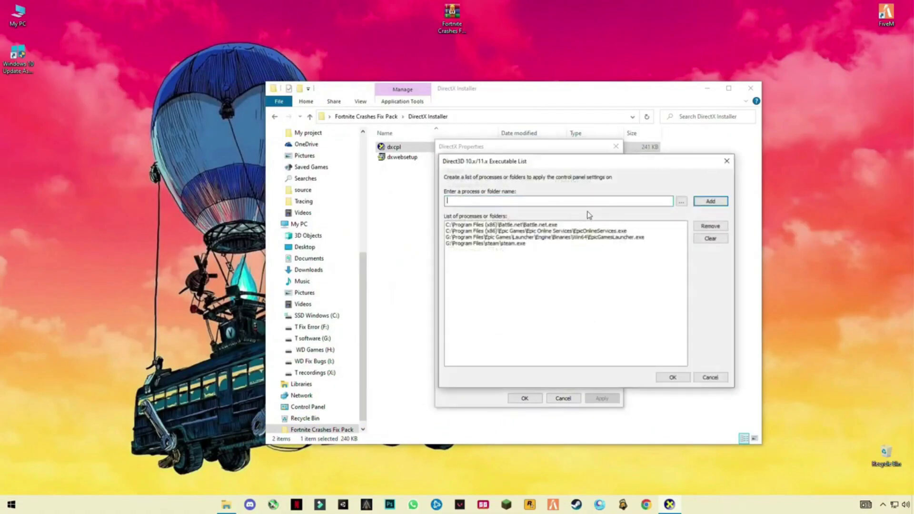
Browse for an executable in the Program Files\Epic Games\Launcher\Engine\Binaries folder on the T software (G:) drive.
left_click(680, 201)
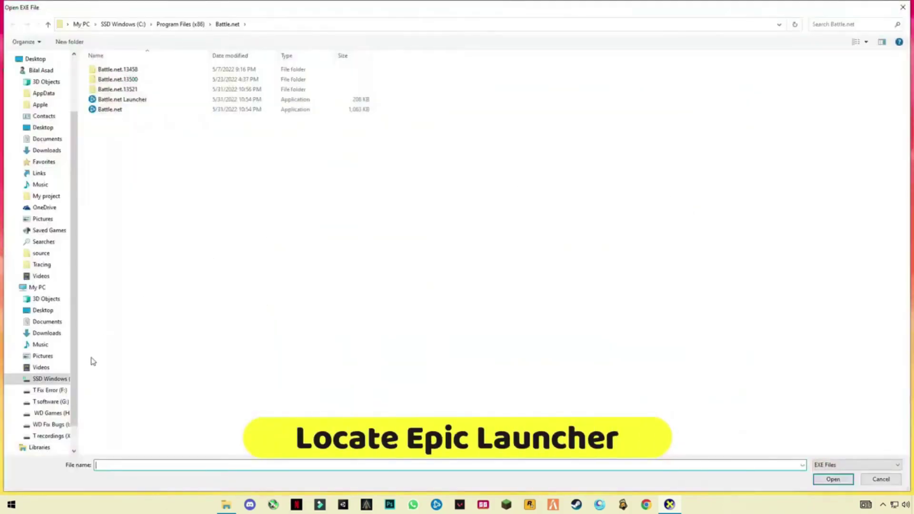
left_click(62, 401)
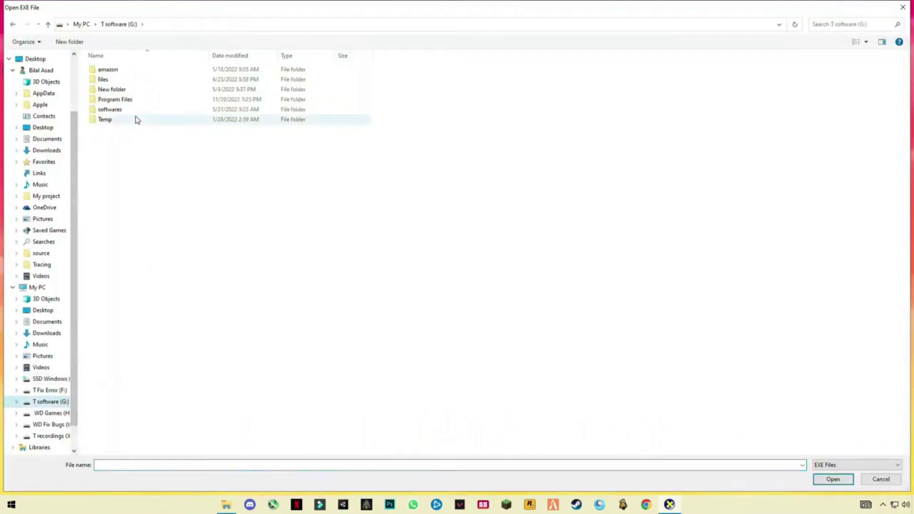
double_click(126, 99)
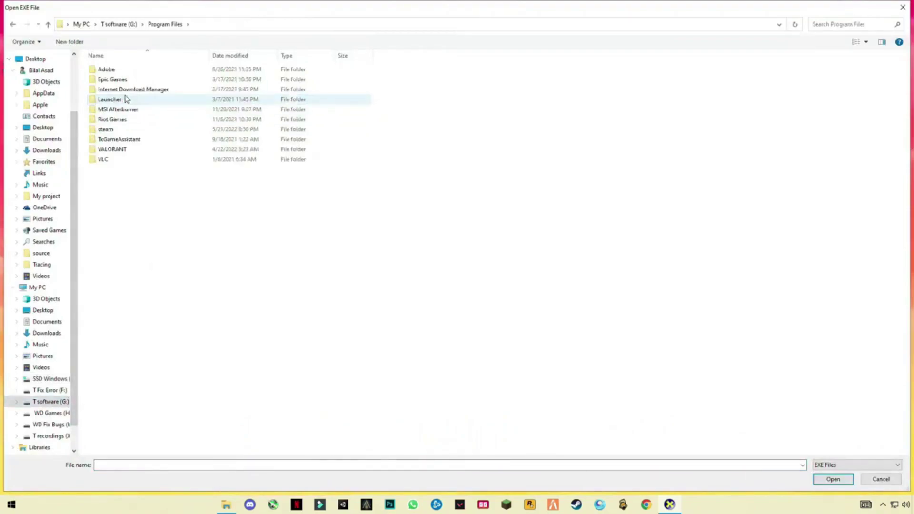
left_click(114, 81)
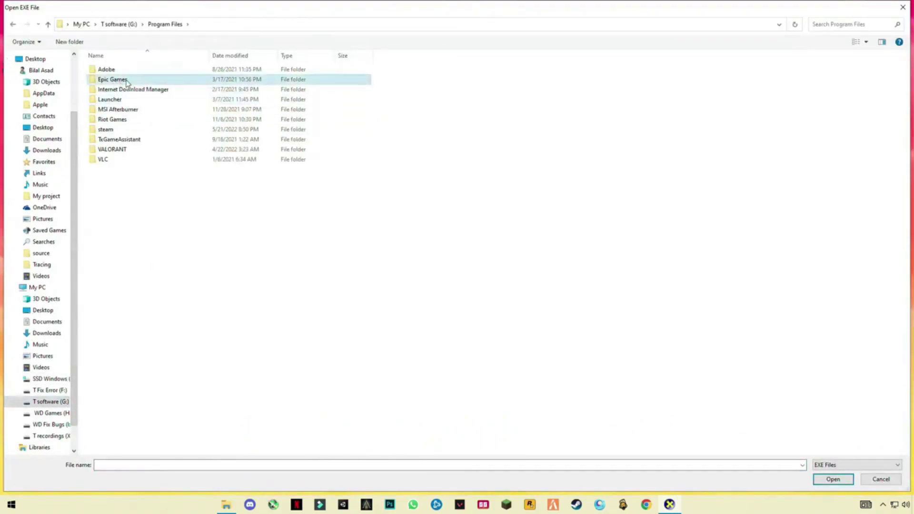
double_click(127, 82)
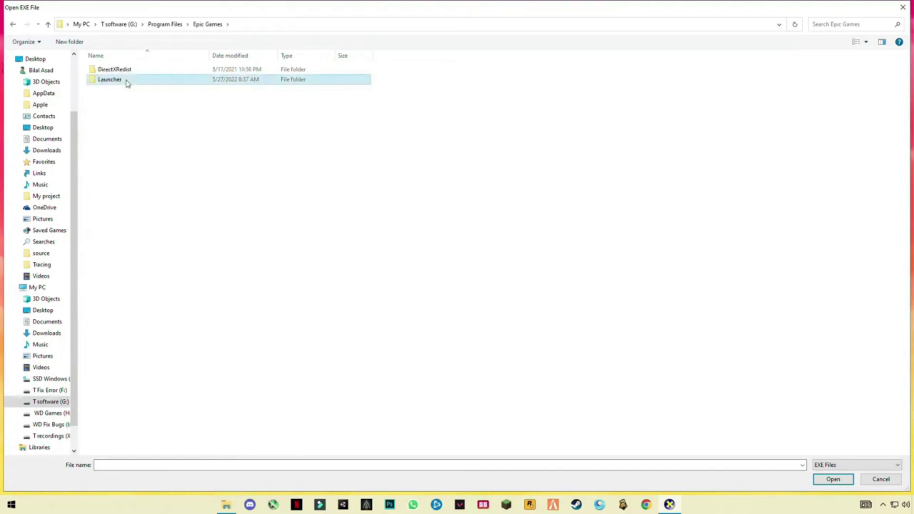
double_click(126, 81)
double_click(122, 72)
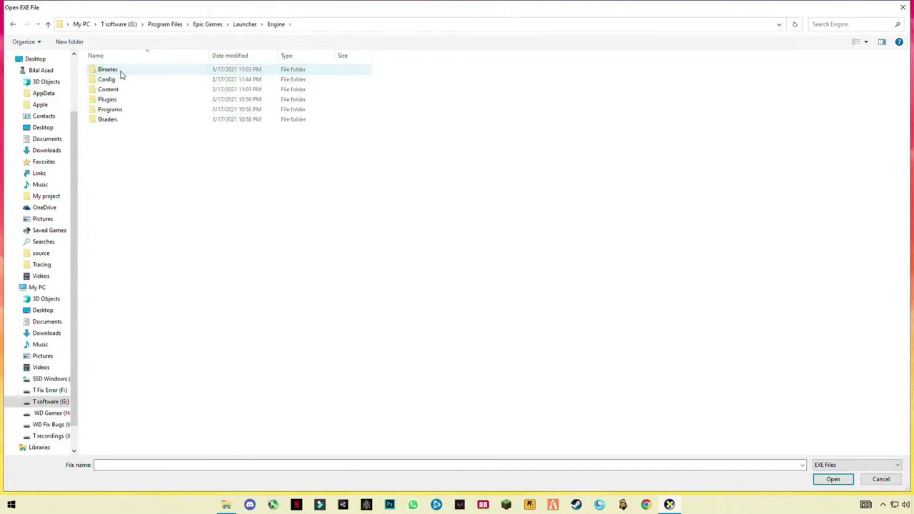
double_click(121, 72)
Add EpicGamesLauncher from the Win32 folder inside Binaries to the Direct3D executable list.
double_click(113, 89)
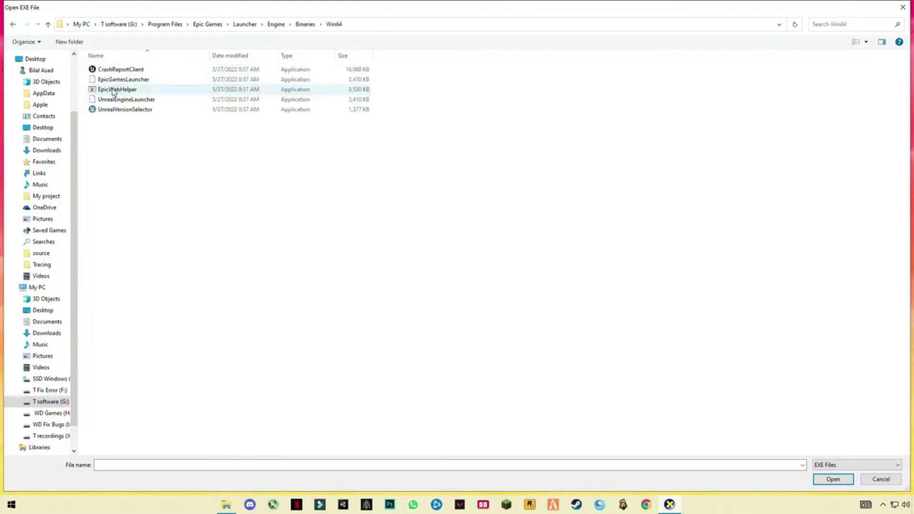
key("BackSpace")
double_click(112, 80)
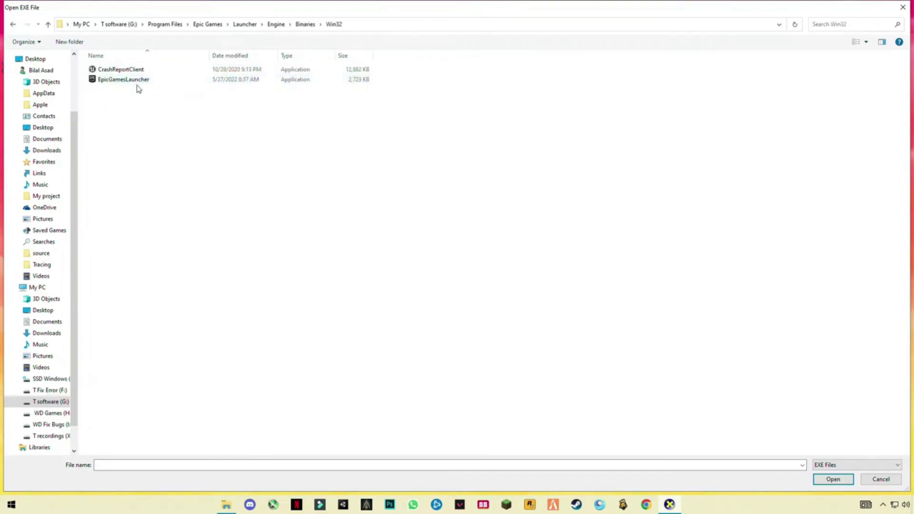
left_click(129, 80)
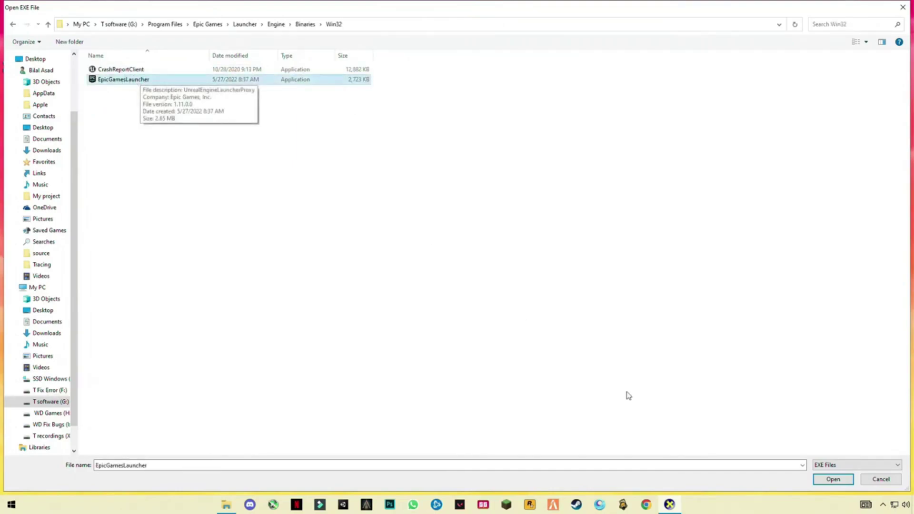
left_click(832, 478)
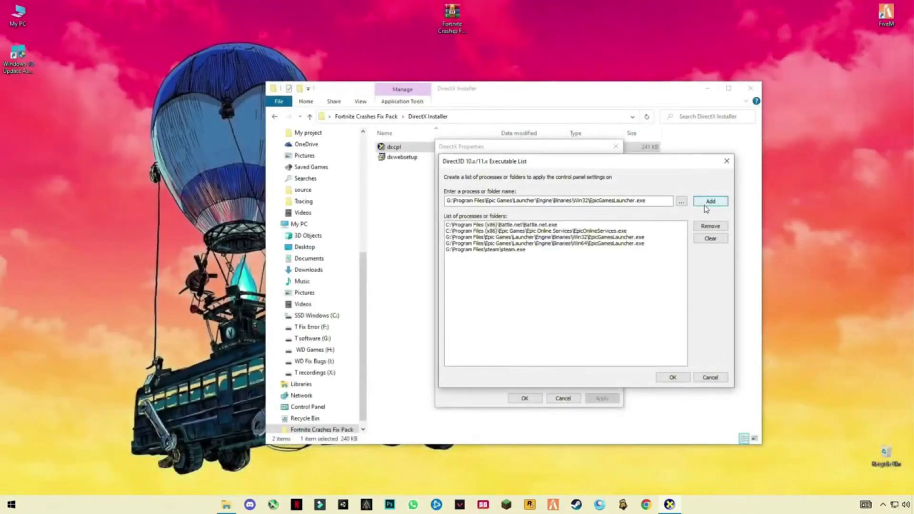
Confirm the executable list, and apply and close the DirectX properties.
left_click(672, 378)
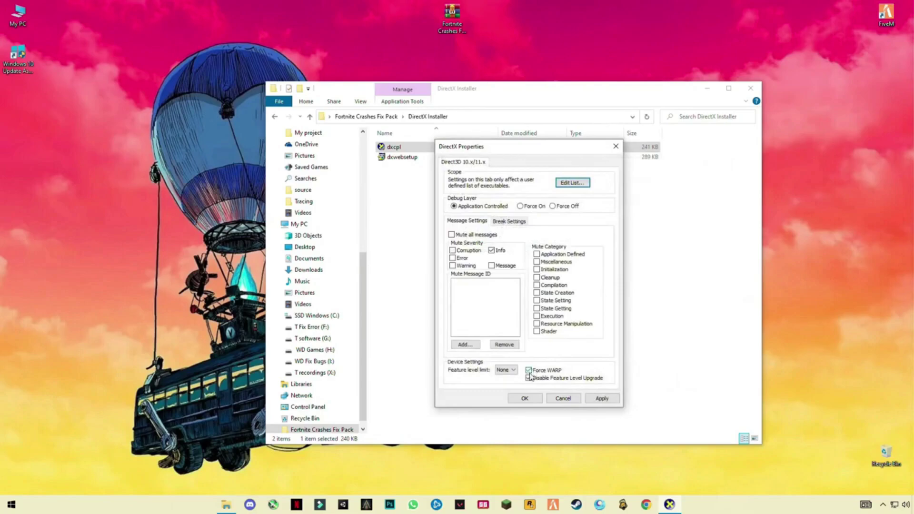
left_click(601, 399)
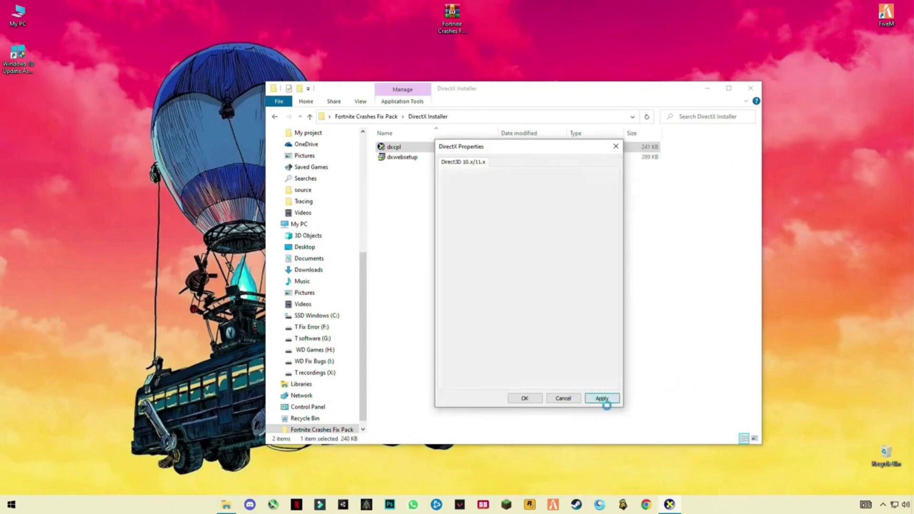
left_click(524, 398)
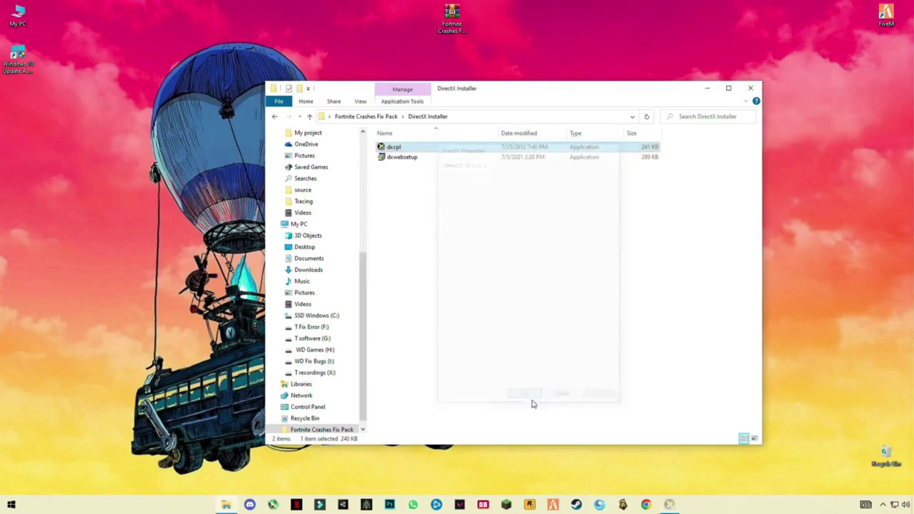
Open the CMD Command text file from the fix pack's Commands folder.
left_click(275, 119)
left_click(409, 148)
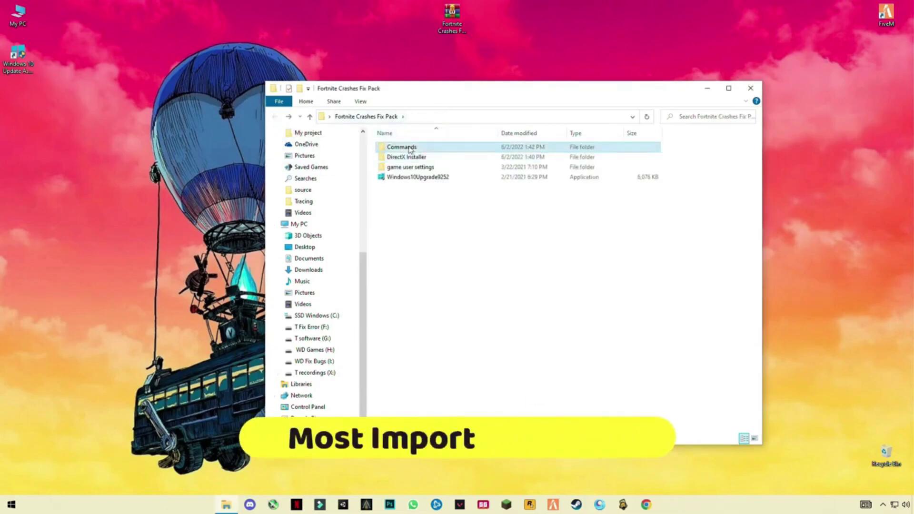
double_click(409, 149)
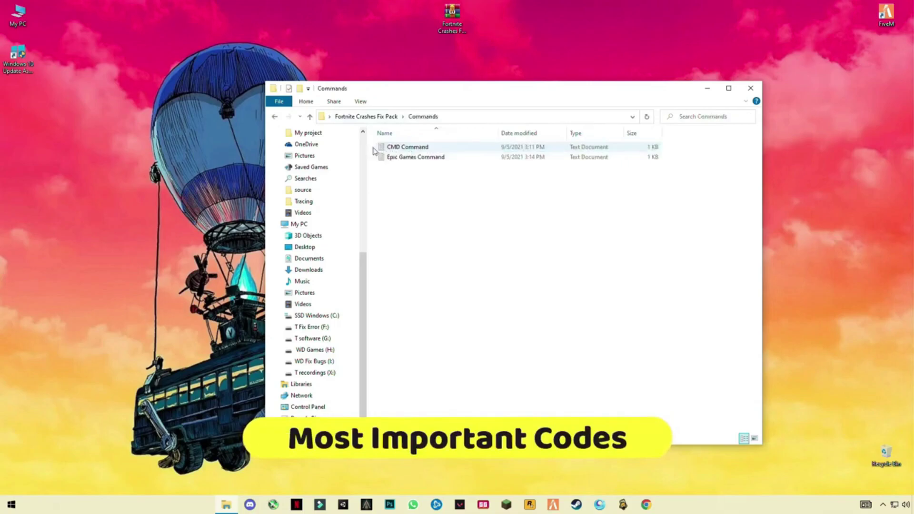
double_click(406, 150)
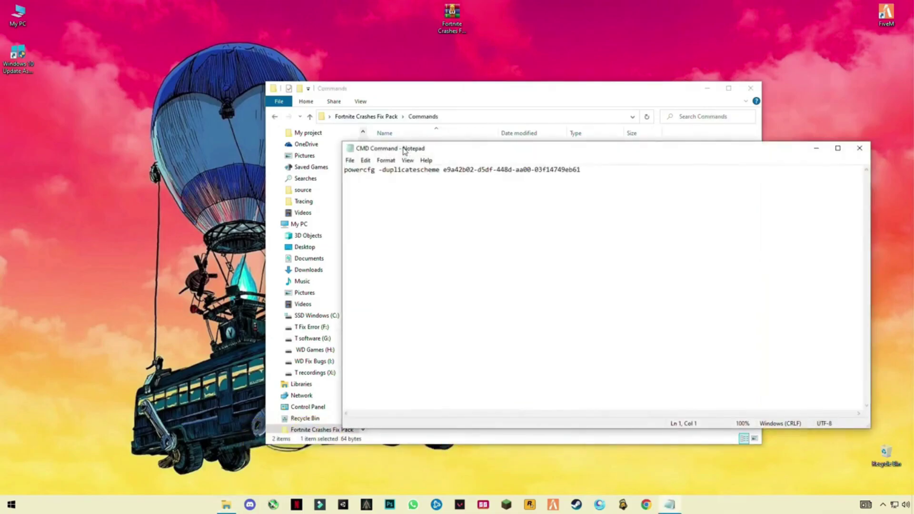
Search Windows for cmd and run Command Prompt as administrator, placing its window so the command text stays visible.
left_click(11, 505)
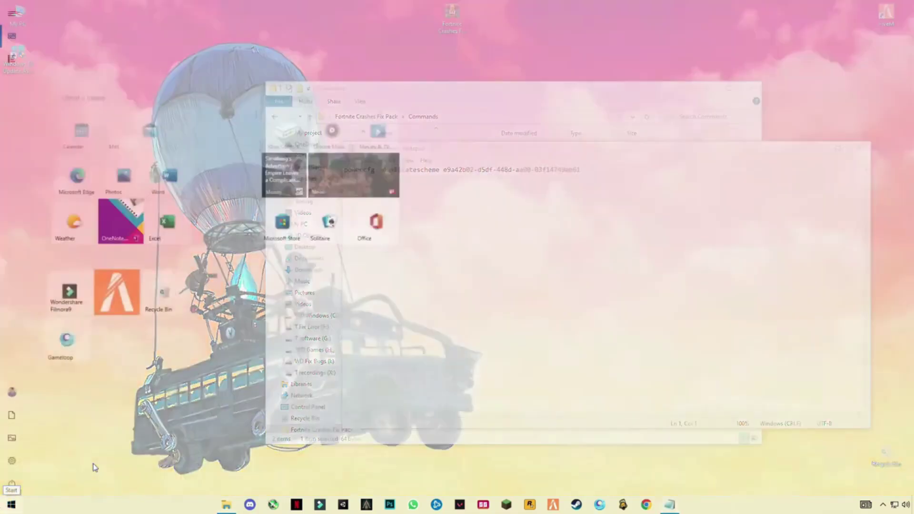
type("cmd")
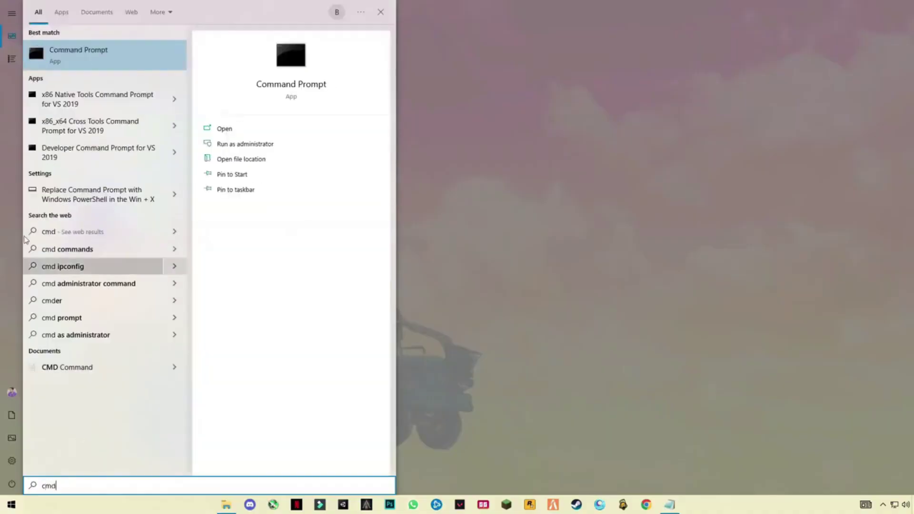
right_click(34, 62)
left_click(82, 67)
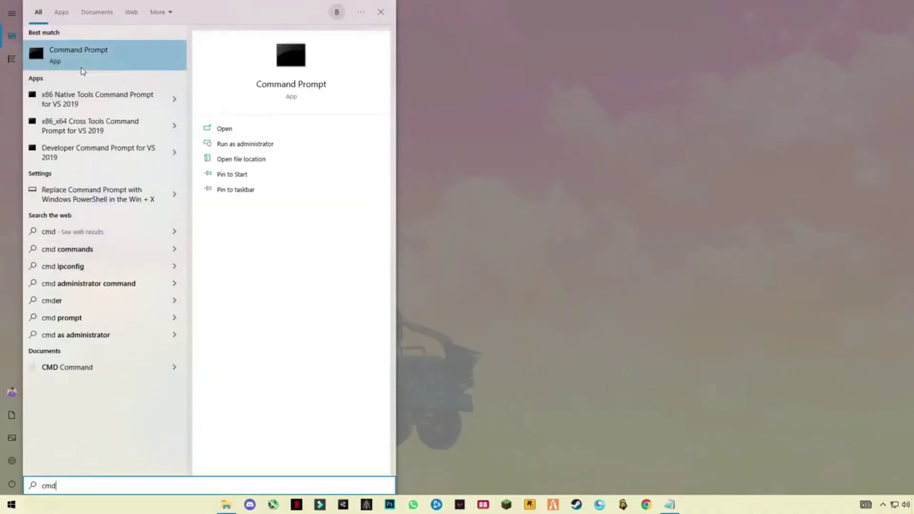
left_click(409, 312)
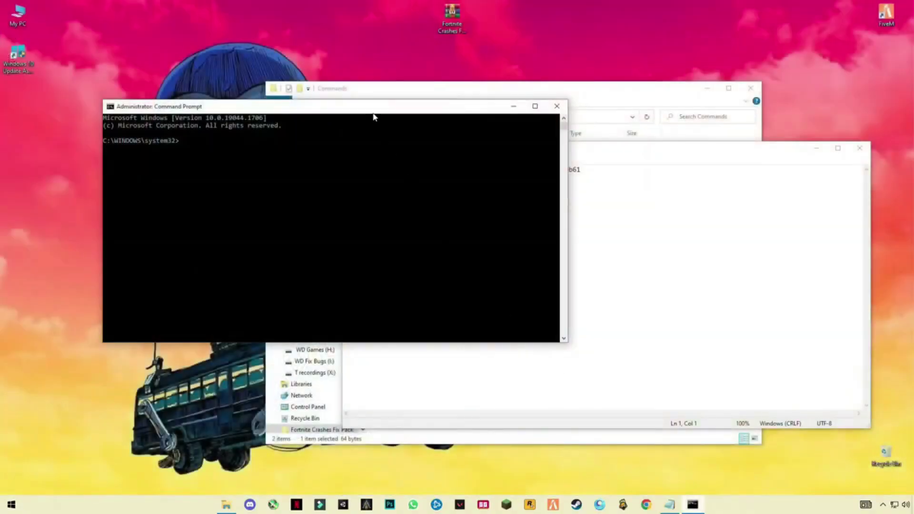
left_click_drag(374, 117, 623, 297)
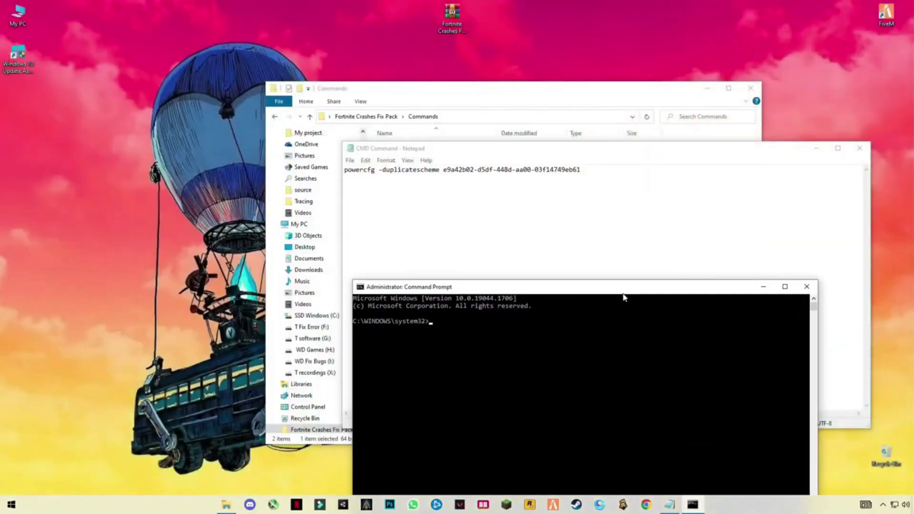
Copy the command powercfg -duplicatescheme e9a42b02-d5df-448d-aa00-03f14749eb61 from the CMD Command file and run it in Command Prompt.
left_click(592, 175)
left_click_drag(582, 170, 341, 171)
key("super+c")
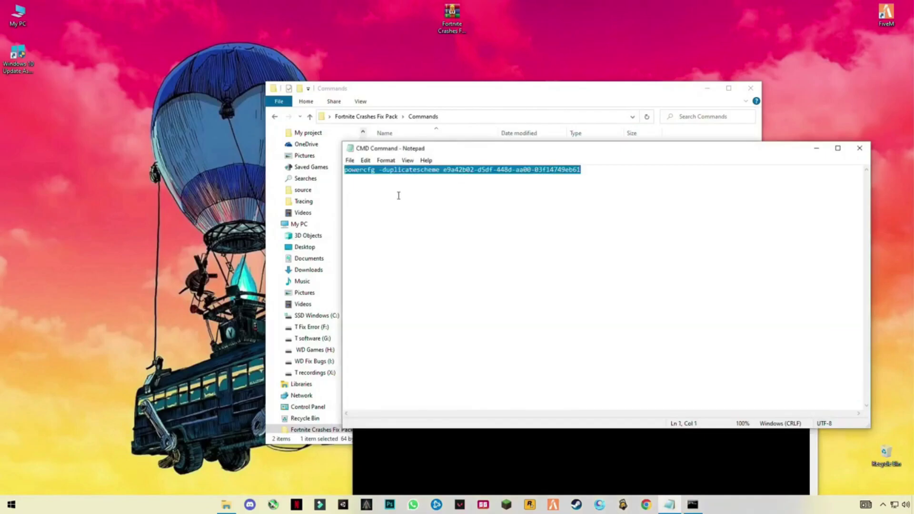
left_click(625, 452)
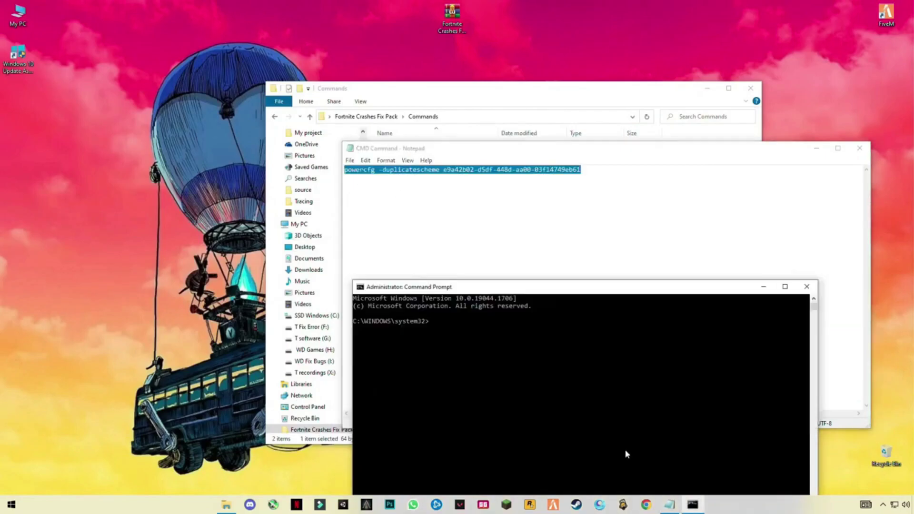
left_click_drag(526, 289, 467, 167)
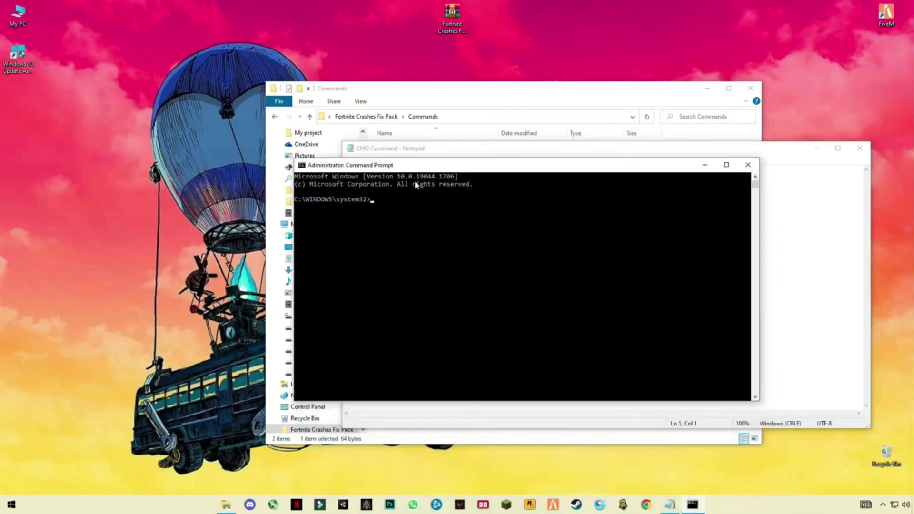
right_click(398, 200)
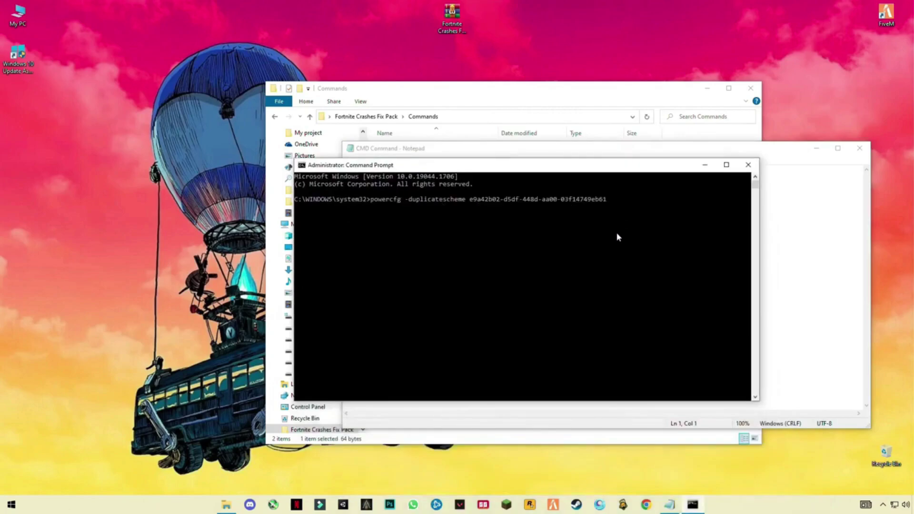
key("Return")
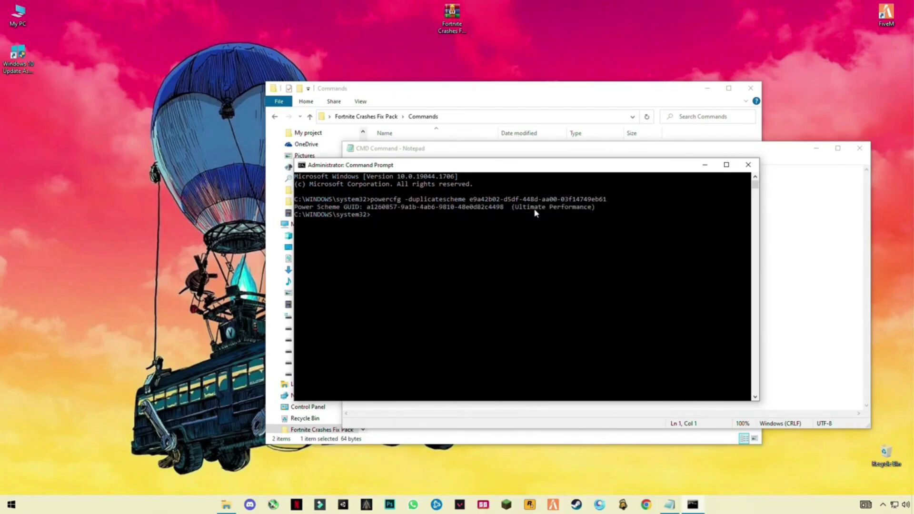
Close the CMD Command file and end the Command Prompt session with exit.
left_click_drag(658, 168, 627, 284)
left_click(851, 142)
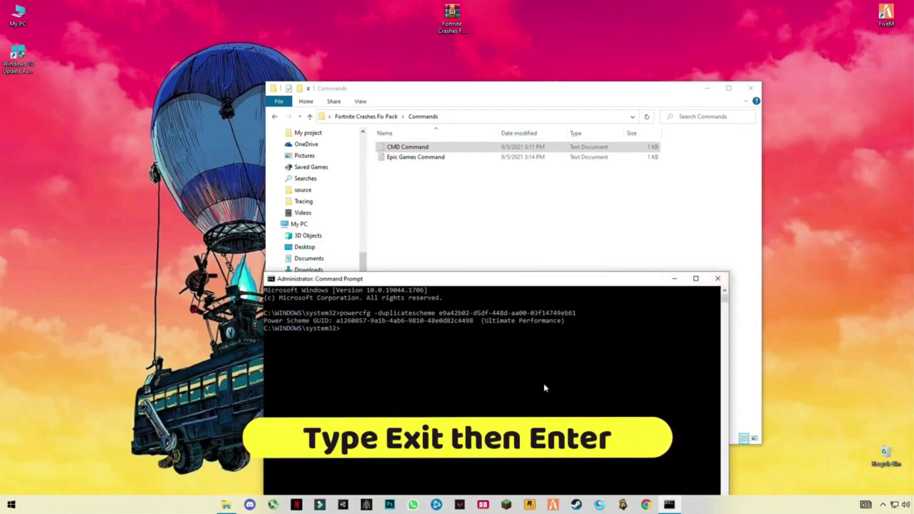
type("exit")
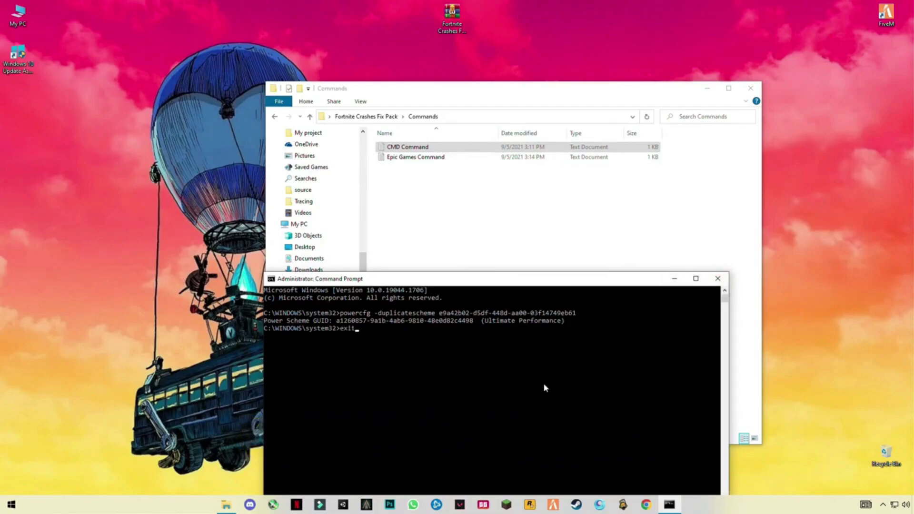
key("Return")
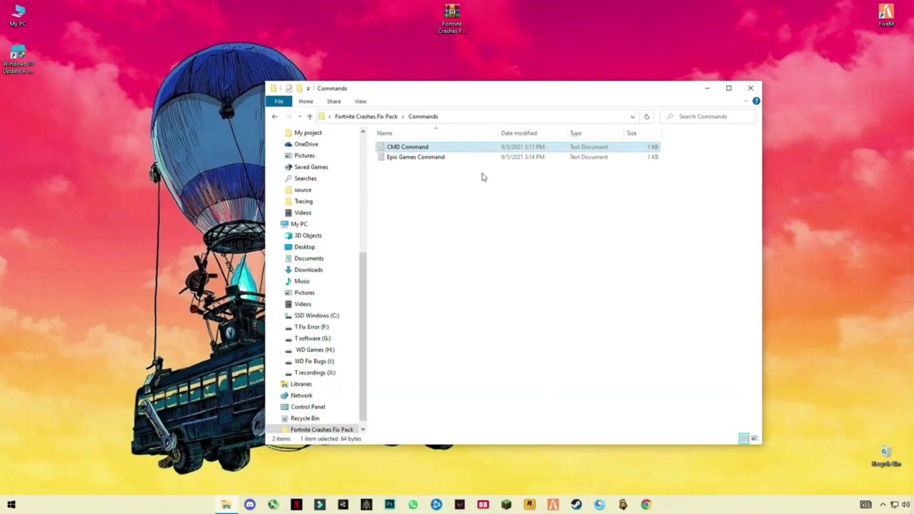
Open the Epic Games Command text file and copy its whole line of launch arguments.
left_click(404, 161)
double_click(410, 159)
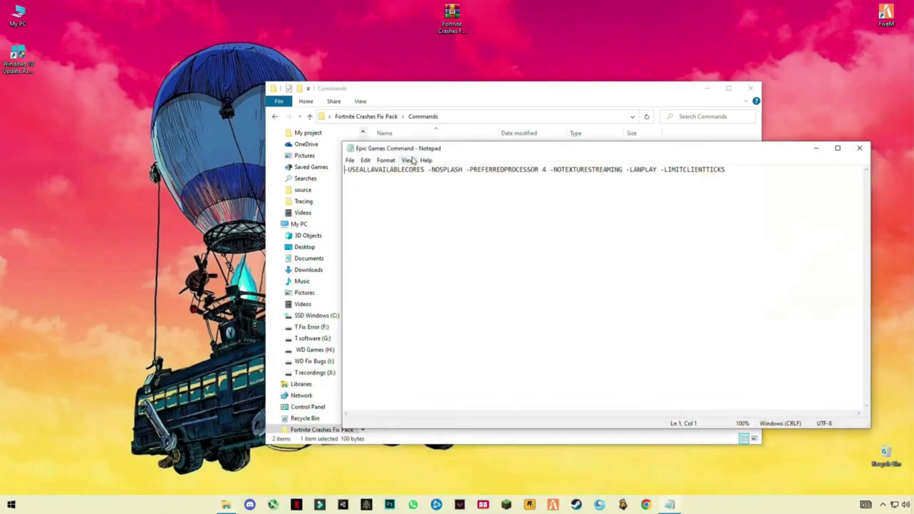
left_click_drag(730, 172, 323, 177)
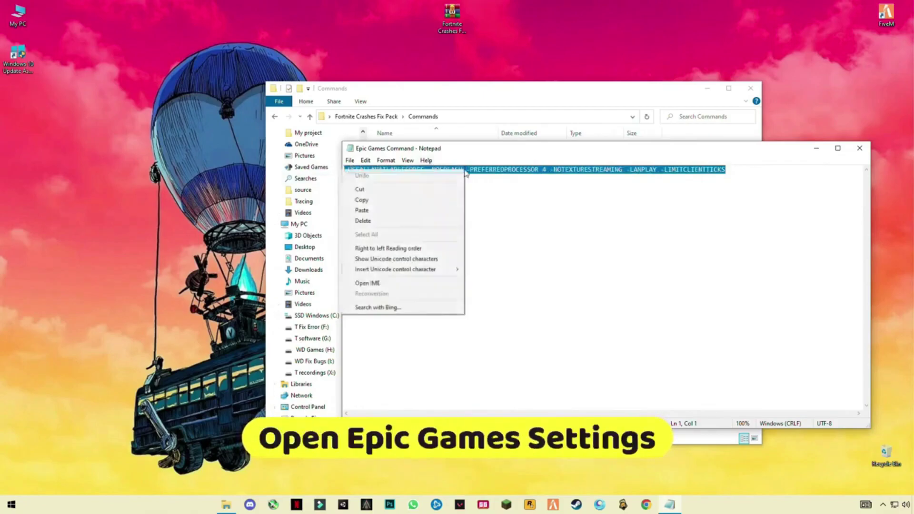
right_click(341, 170)
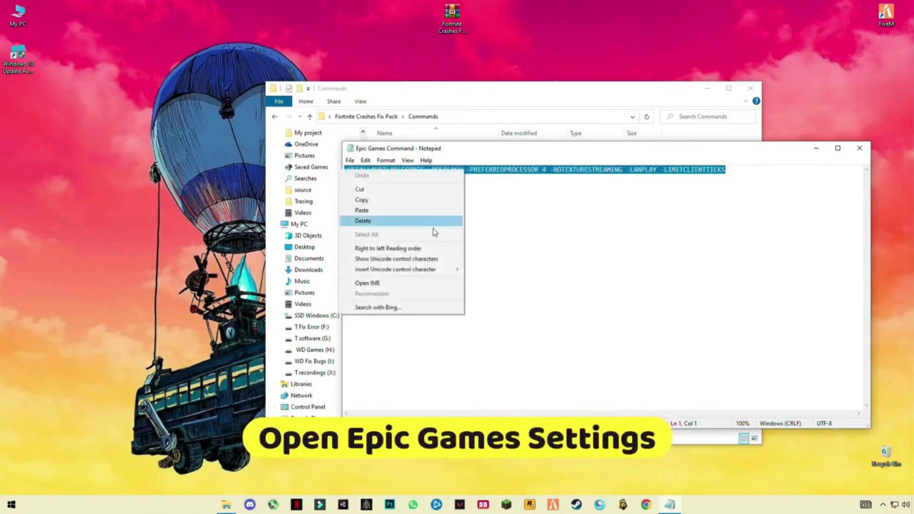
left_click(367, 199)
Search Windows for Epic Games Launcher and start it, minimising the Notepad and Commands folder windows.
left_click(12, 505)
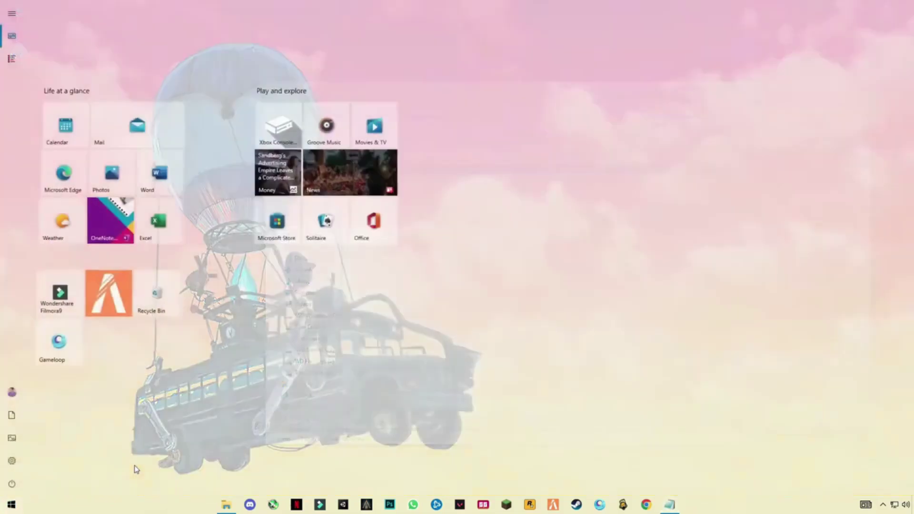
type("epi")
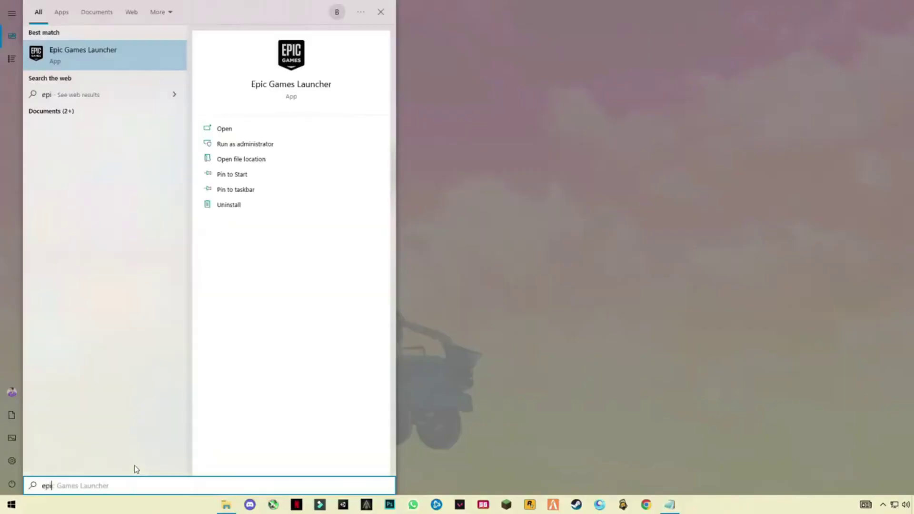
key("Escape")
key("Escape")
left_click(814, 148)
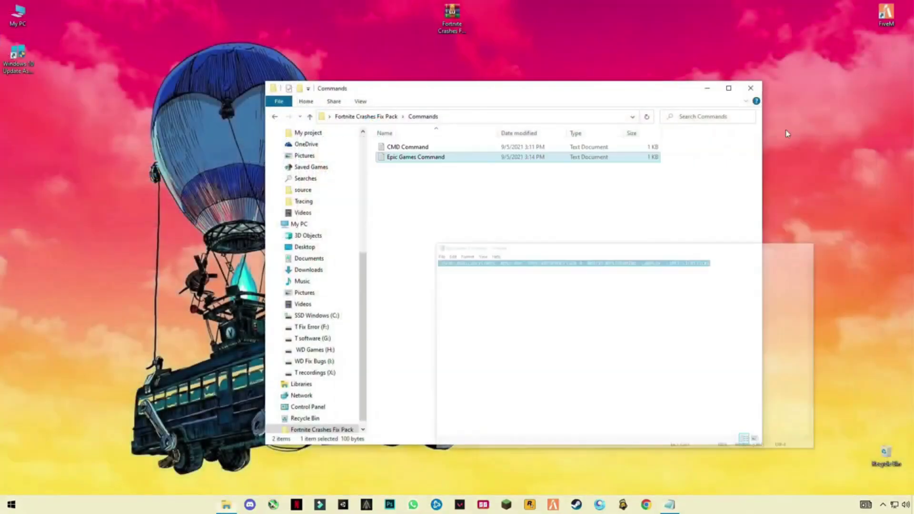
left_click(707, 88)
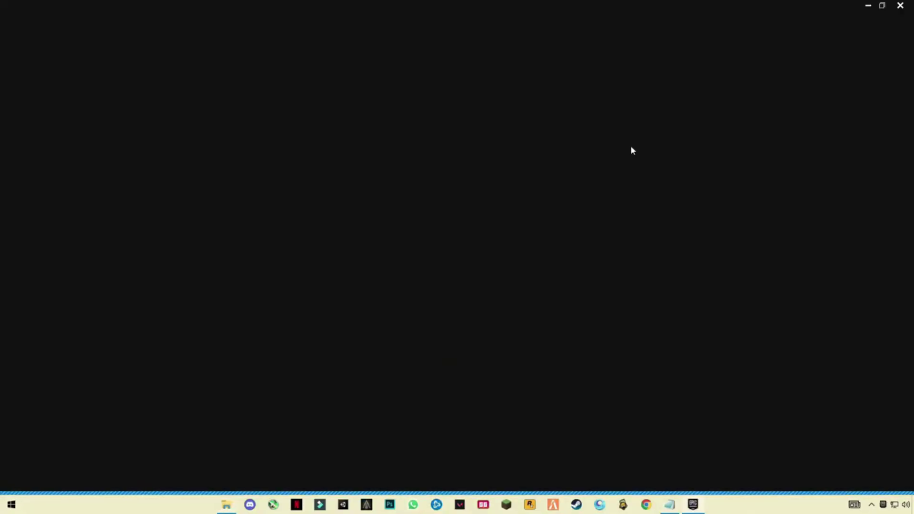